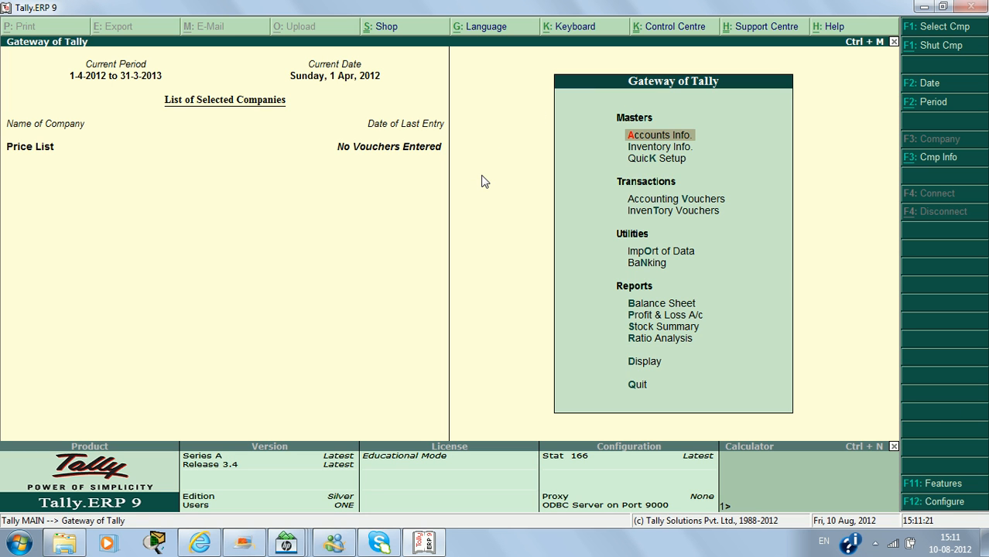
pyautogui.press('Down')
pyautogui.press('Down')
pyautogui.press('Down')
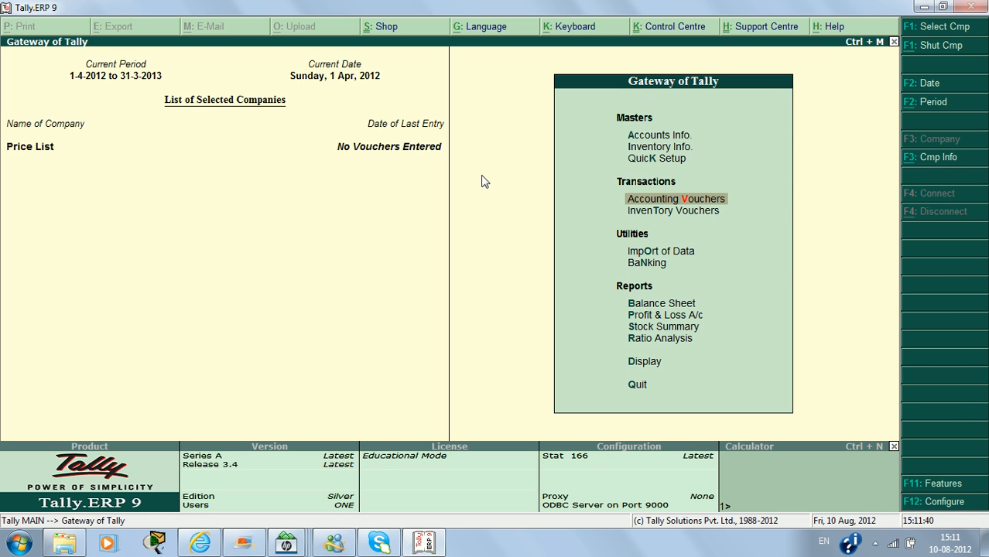
pyautogui.press('Up')
pyautogui.press('Up')
pyautogui.press('Up')
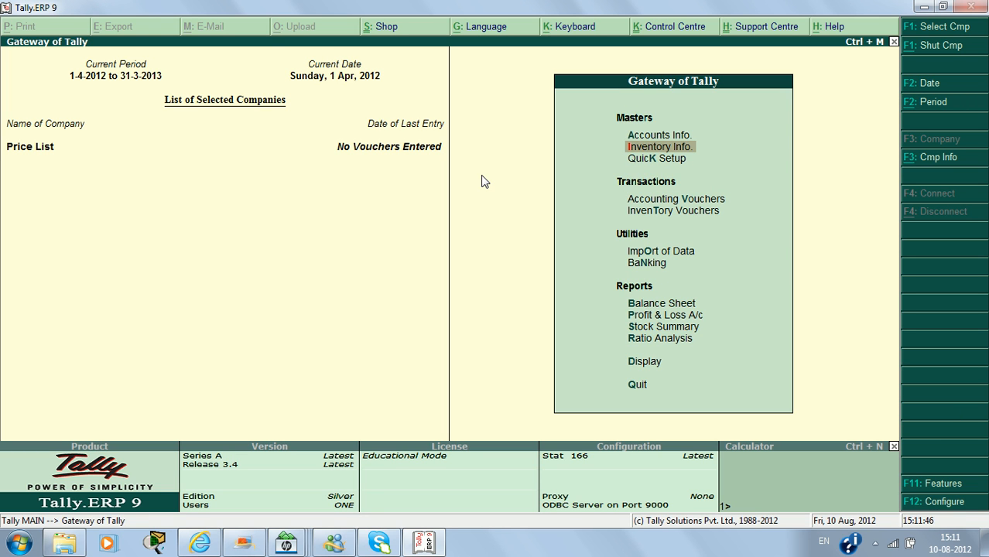
# - Enable Use Multiple Price Levels in the company's inventory features
pyautogui.press('F11')
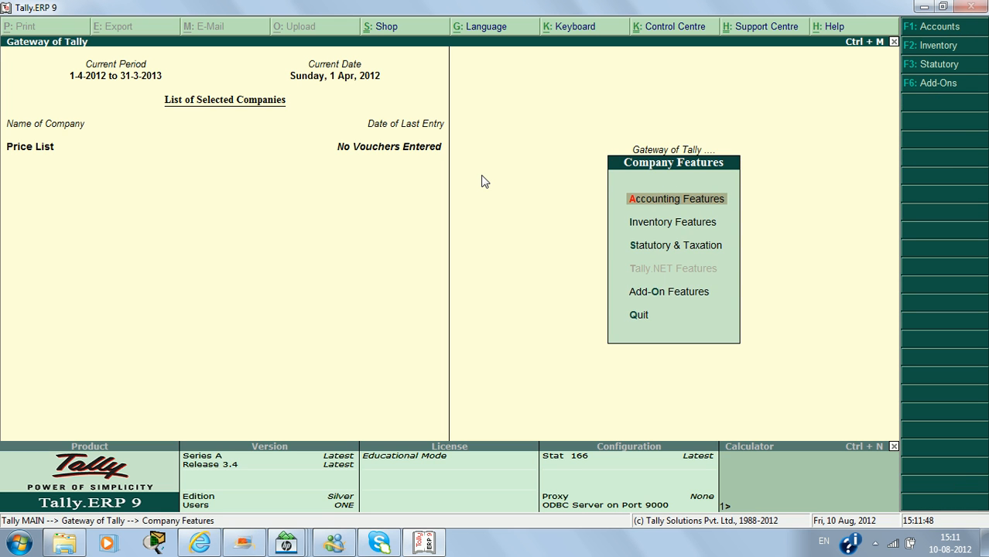
pyautogui.press('i')
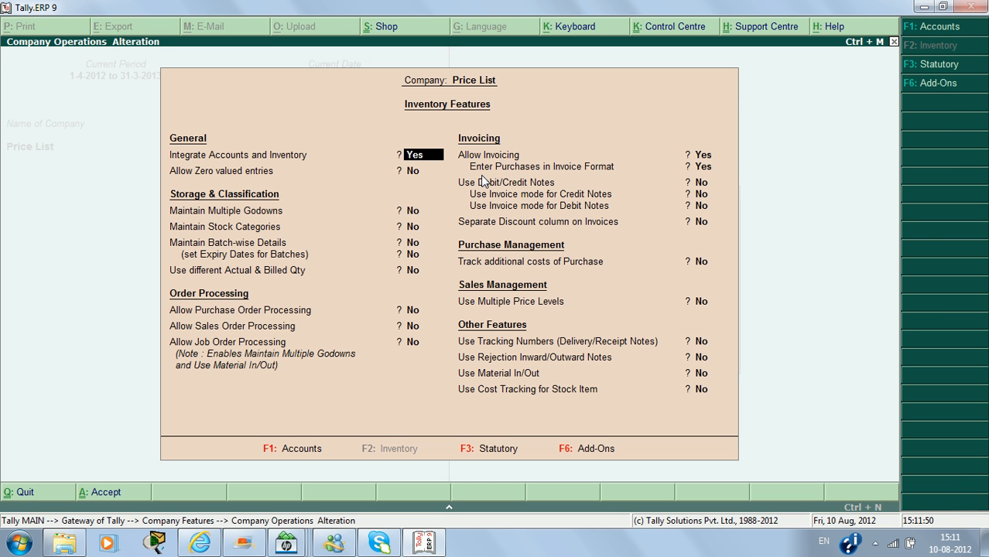
pyautogui.press('Return')
pyautogui.press('Return')
pyautogui.press('Return')
pyautogui.press('Return')
pyautogui.press('Return')
pyautogui.press('Return')
pyautogui.press('Return')
pyautogui.press('Return')
pyautogui.press('Return')
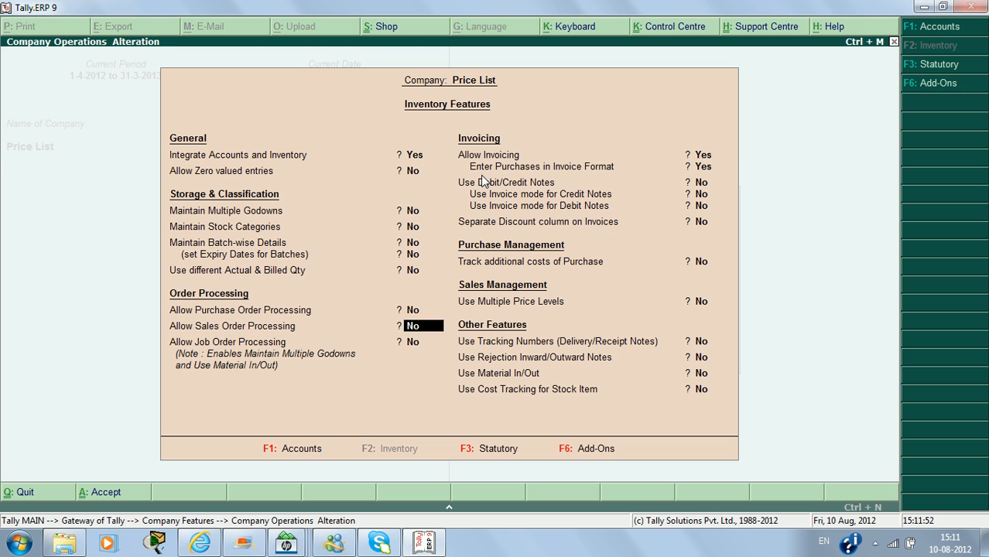
pyautogui.press('Return')
pyautogui.press('Return')
pyautogui.press('Return')
pyautogui.press('Return')
pyautogui.press('Return')
pyautogui.press('Up')
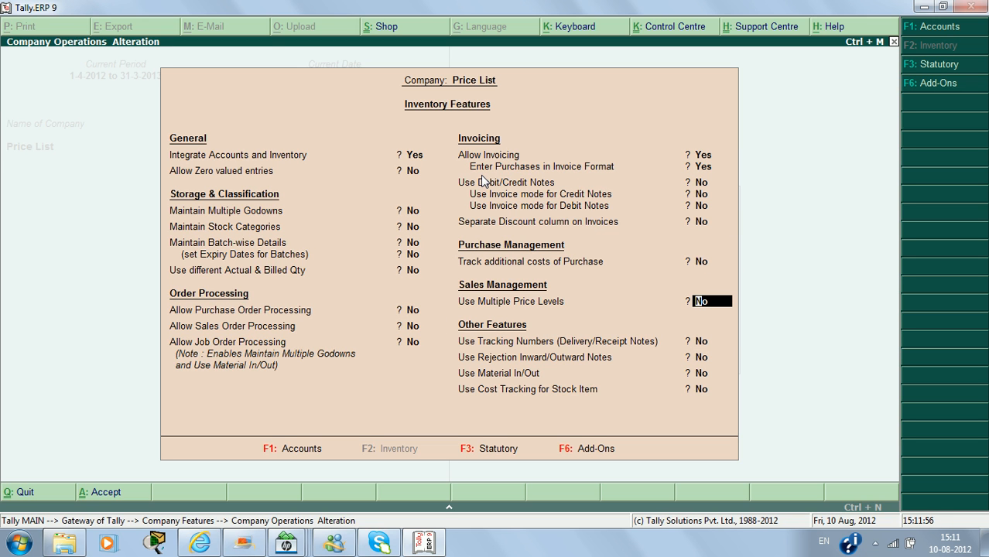
pyautogui.write('y')
pyautogui.press('Return')
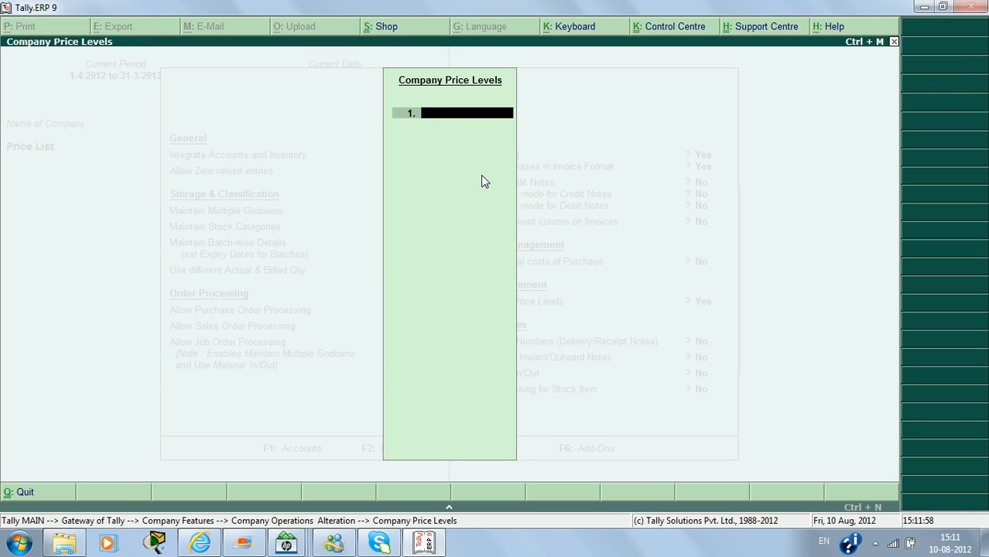
# - Define the company price levels Whole Seller and Retailer, and save the inventory features
pyautogui.write('Whu')
pyautogui.press('BackSpace')
pyautogui.write('ole Seller')
pyautogui.press('Return')
pyautogui.write('Reat')
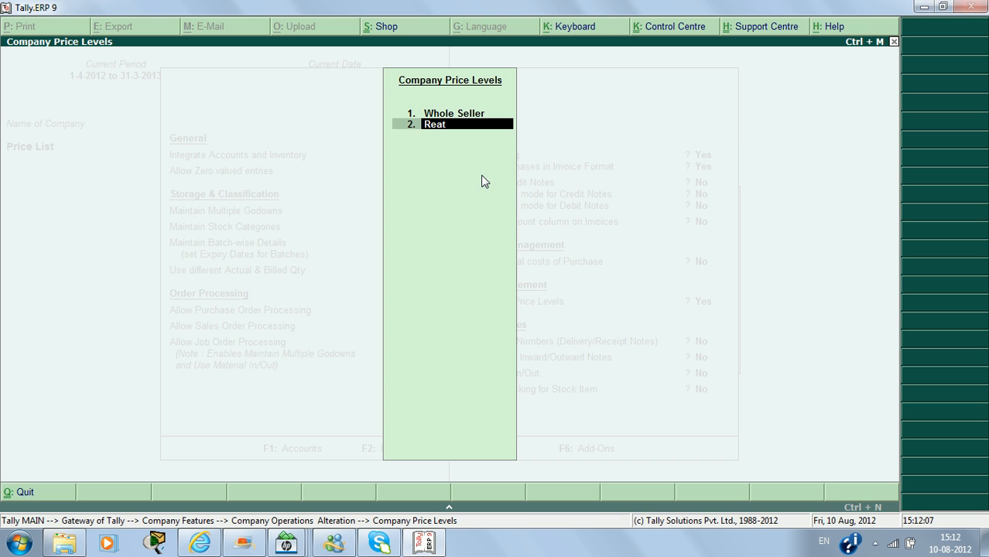
pyautogui.press('BackSpace')
pyautogui.press('BackSpace')
pyautogui.write('tail')
pyautogui.press('BackSpace')
pyautogui.press('BackSpace')
pyautogui.write('ier')
pyautogui.press('BackSpace')
pyautogui.press('BackSpace')
pyautogui.press('BackSpace')
pyautogui.write('iler')
pyautogui.press('Return')
pyautogui.press('Return')
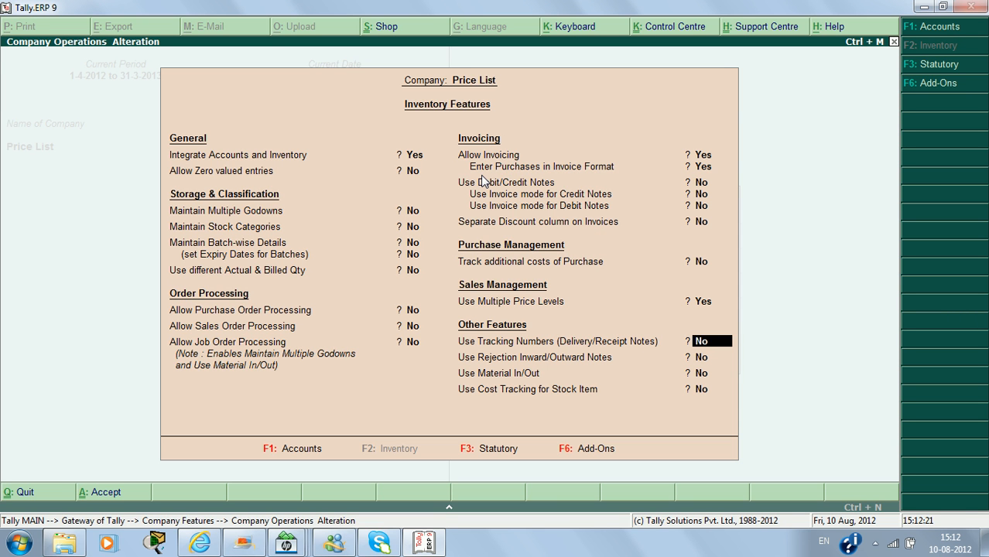
pyautogui.press('Return')
pyautogui.press('Return')
pyautogui.hotkey('ctrl', 'a')
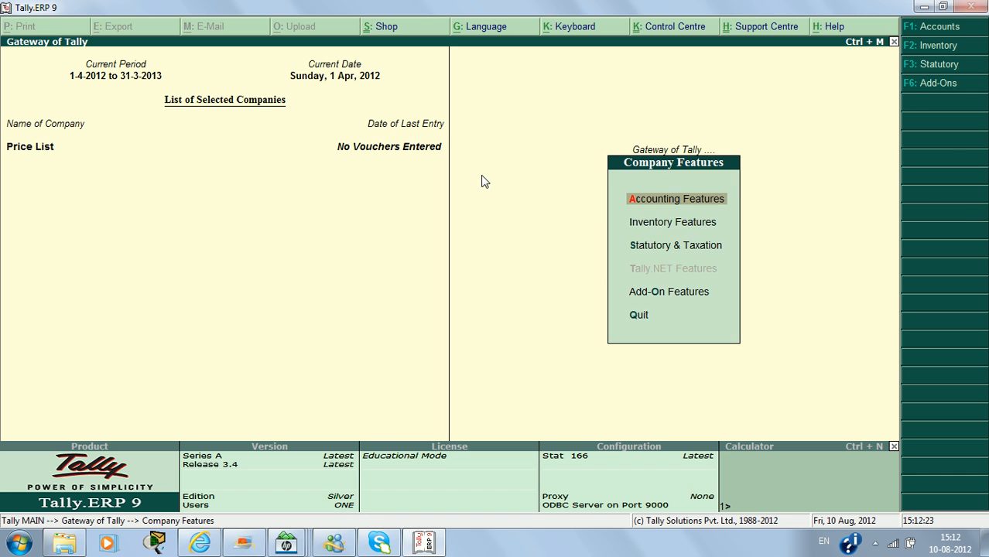
# - Start a new single stock item named Calc under the Primary group
pyautogui.press('Escape')
pyautogui.press('Down')
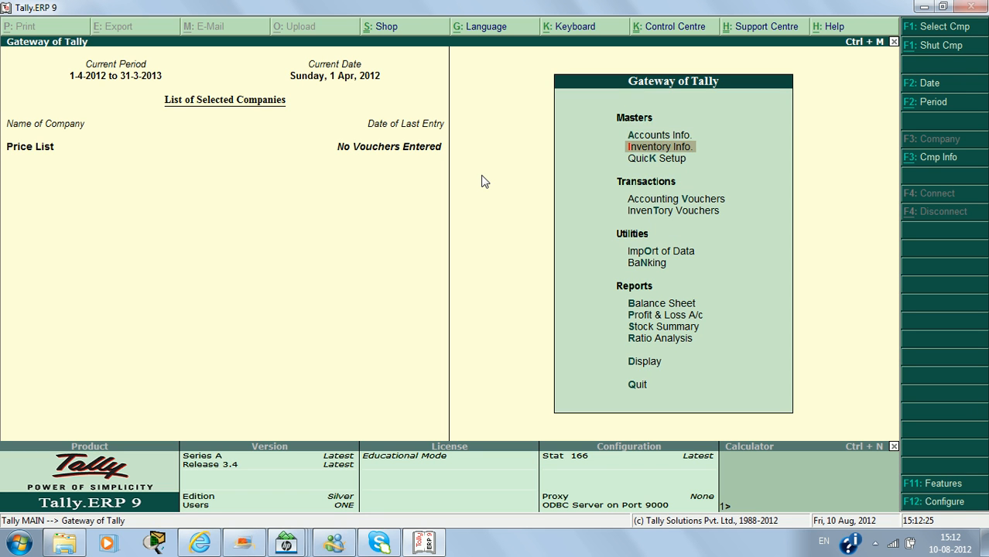
pyautogui.press('Return')
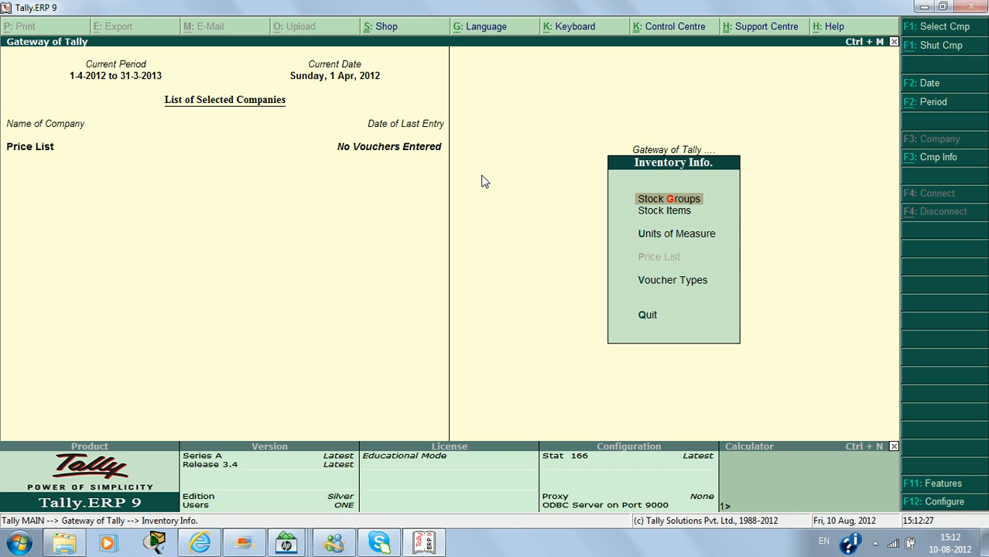
pyautogui.press('Down')
pyautogui.press('Down')
pyautogui.press('Down')
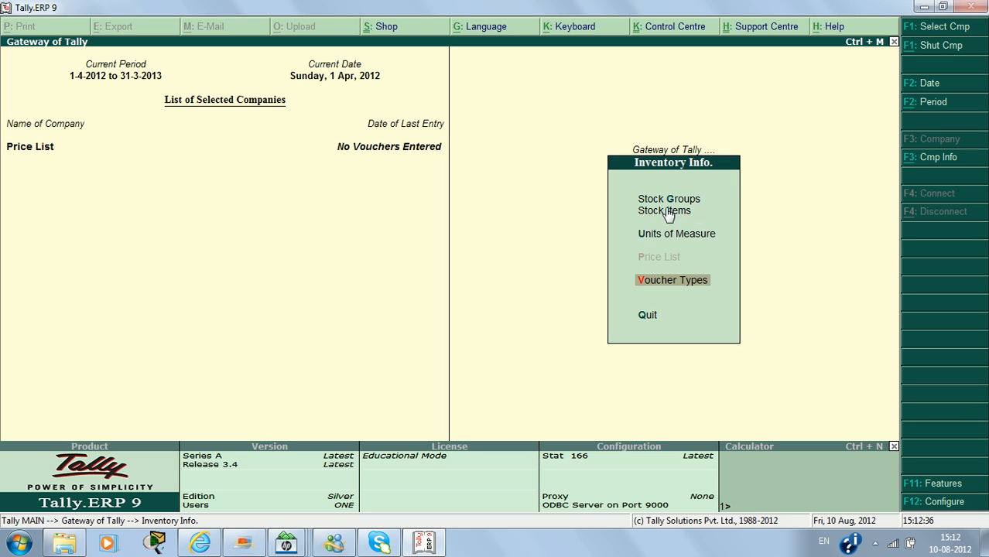
pyautogui.press('Up')
pyautogui.press('Up')
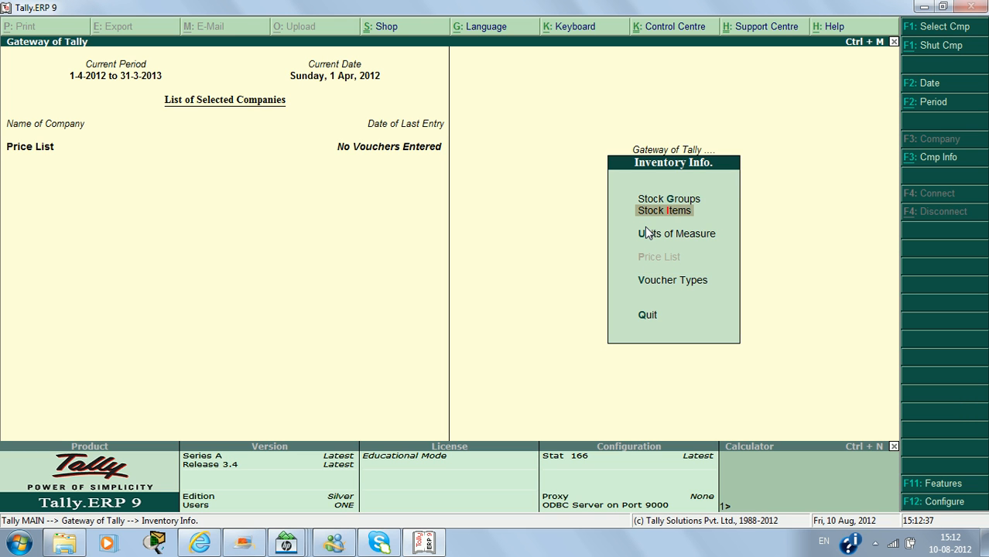
pyautogui.press('Return')
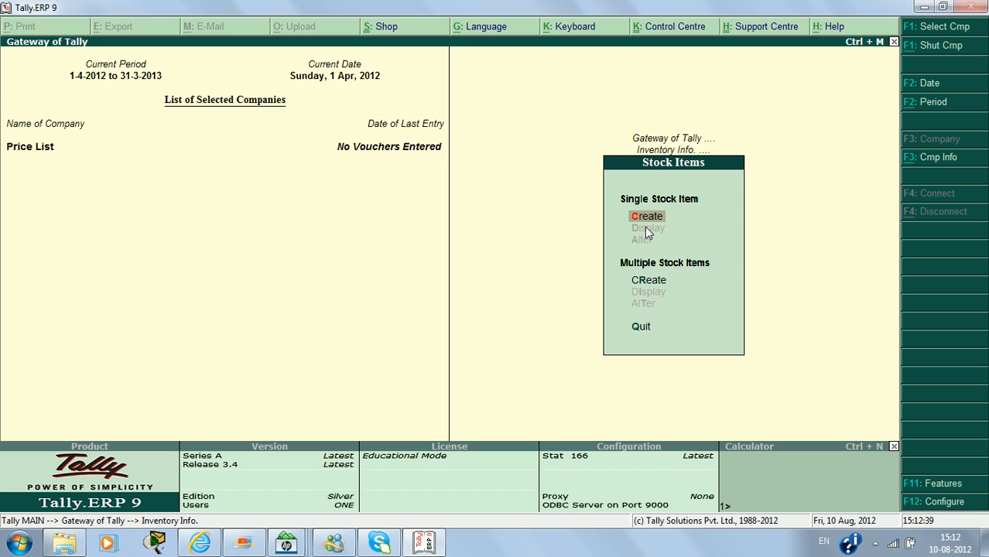
pyautogui.press('Return')
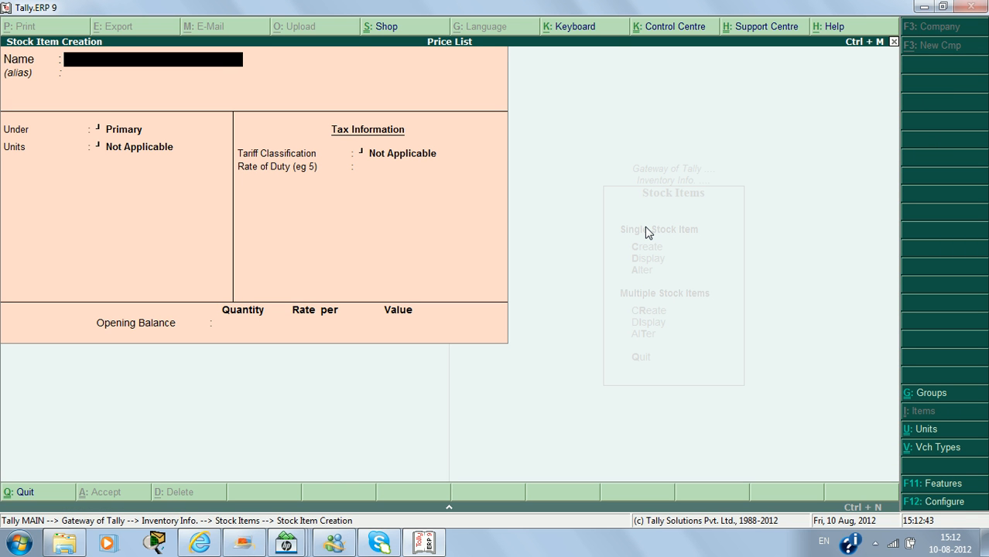
pyautogui.write('Calc')
pyautogui.press('Return')
pyautogui.press('Return')
pyautogui.press('Return')
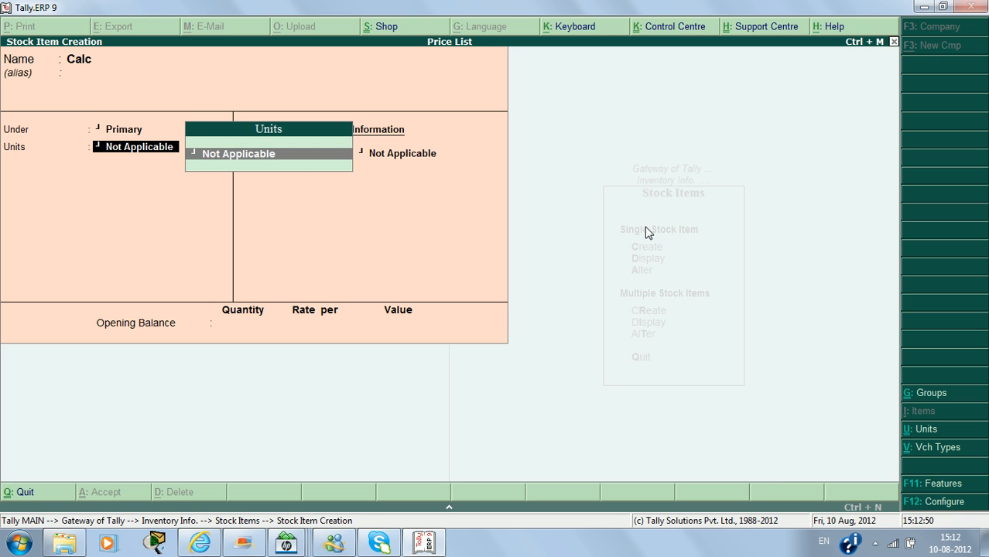
# - Create the simple unit pcs with no decimal places for the Calc item, and save the stock item
pyautogui.hotkey('alt', 'c')
pyautogui.write('pcs')
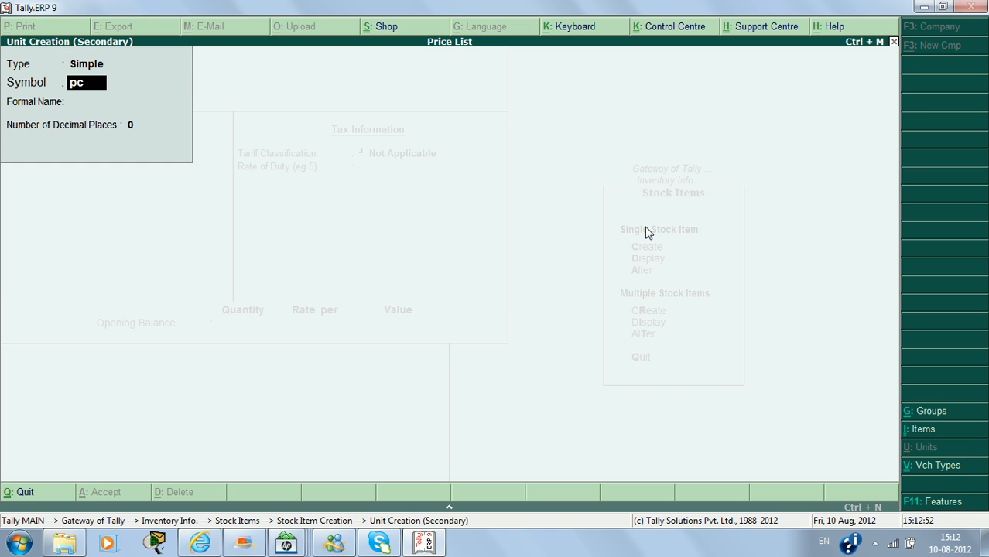
pyautogui.press('Return')
pyautogui.press('Return')
pyautogui.press('Return')
pyautogui.press('Return')
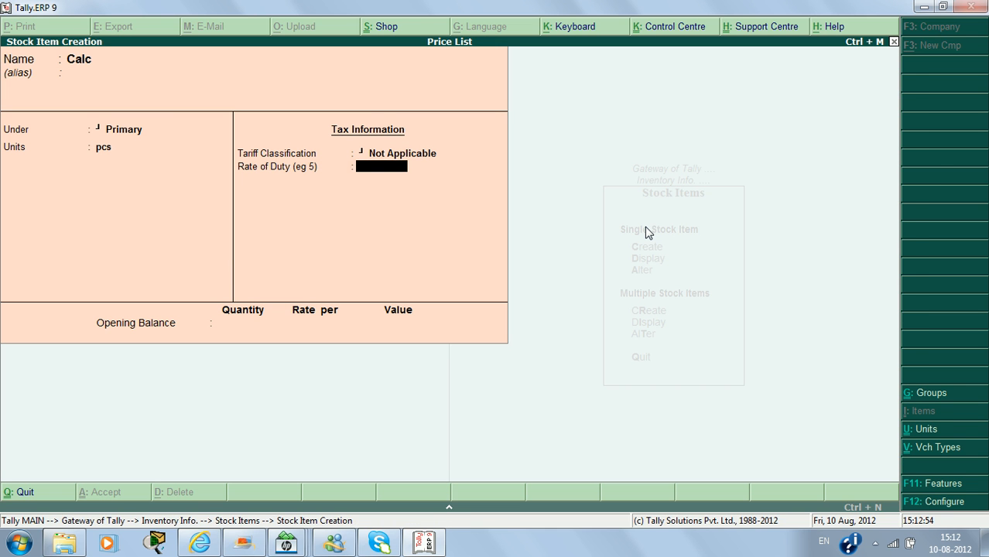
pyautogui.press('Return')
pyautogui.press('Return')
pyautogui.press('Return')
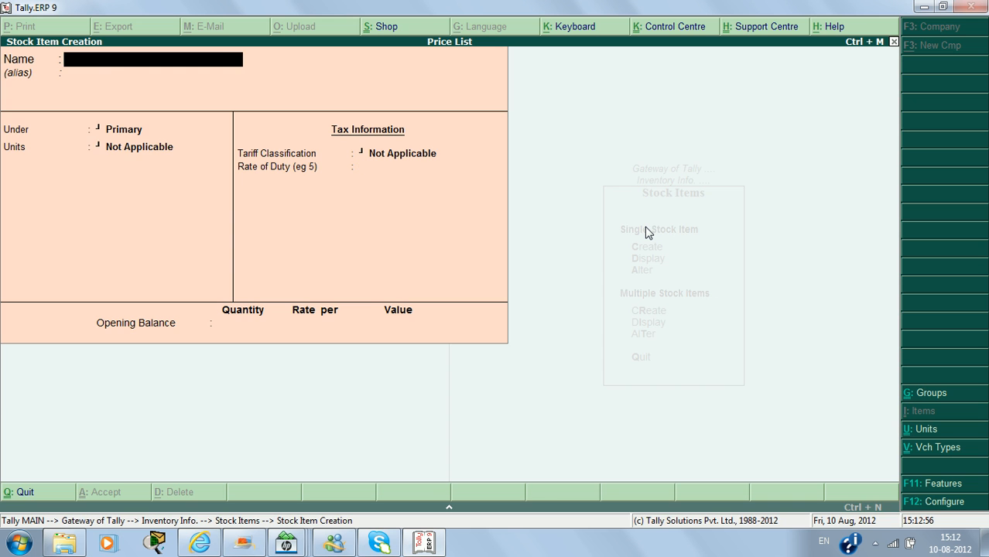
# - Open the inventory price list for All Items at the Whole Seller price level, applicable from 1-Apr-2012
pyautogui.press('Escape')
pyautogui.press('Escape')
pyautogui.press('Down')
pyautogui.press('Down')
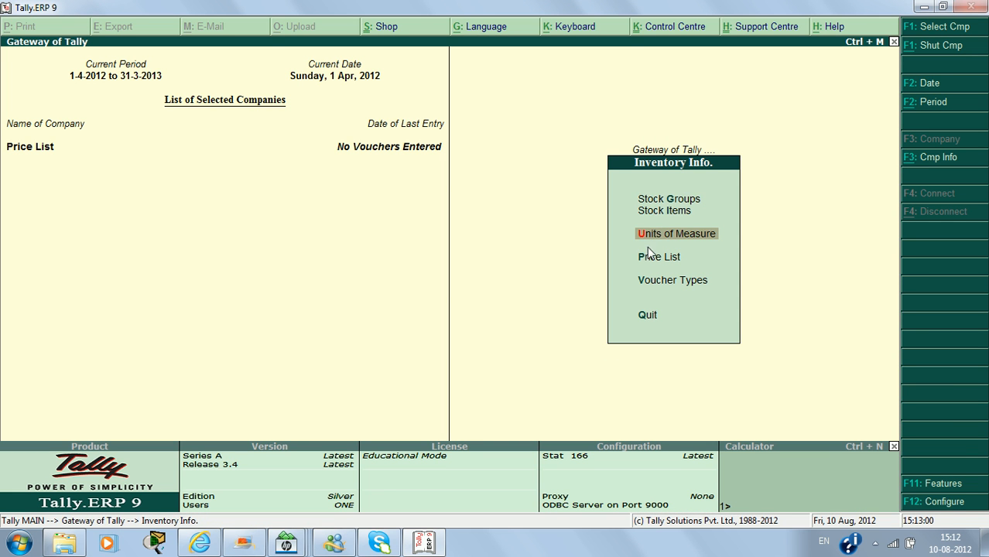
pyautogui.press('Down')
pyautogui.press('Return')
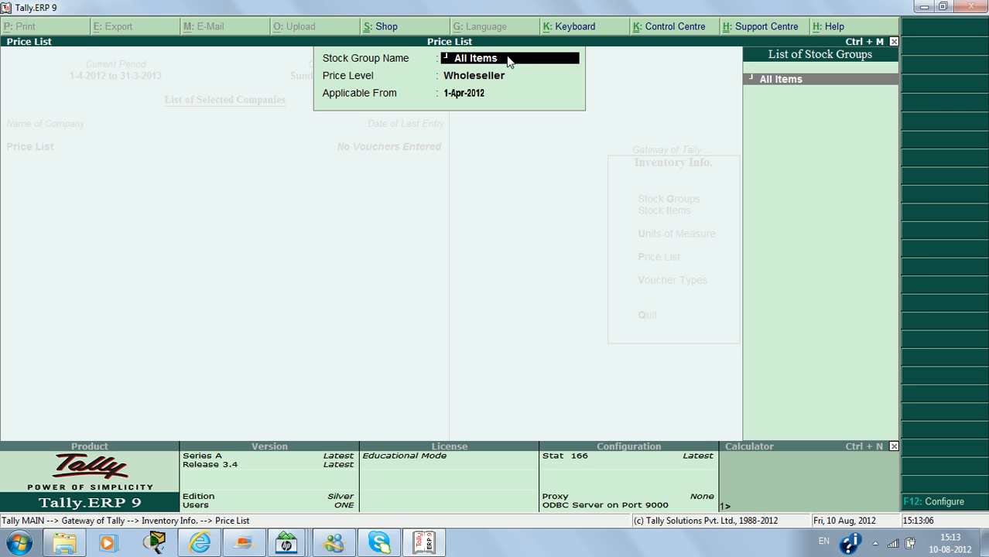
pyautogui.press('Return')
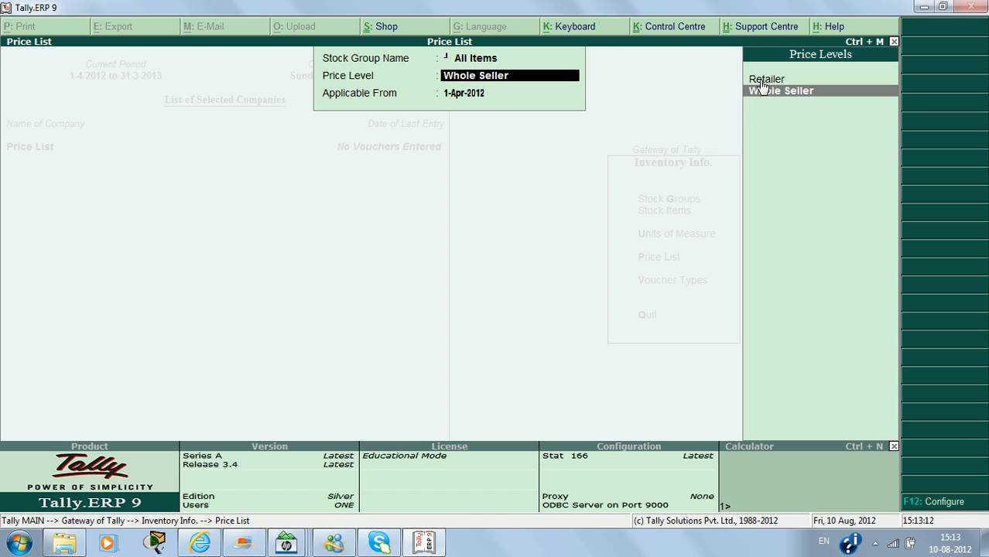
pyautogui.press('Return')
pyautogui.press('Return')
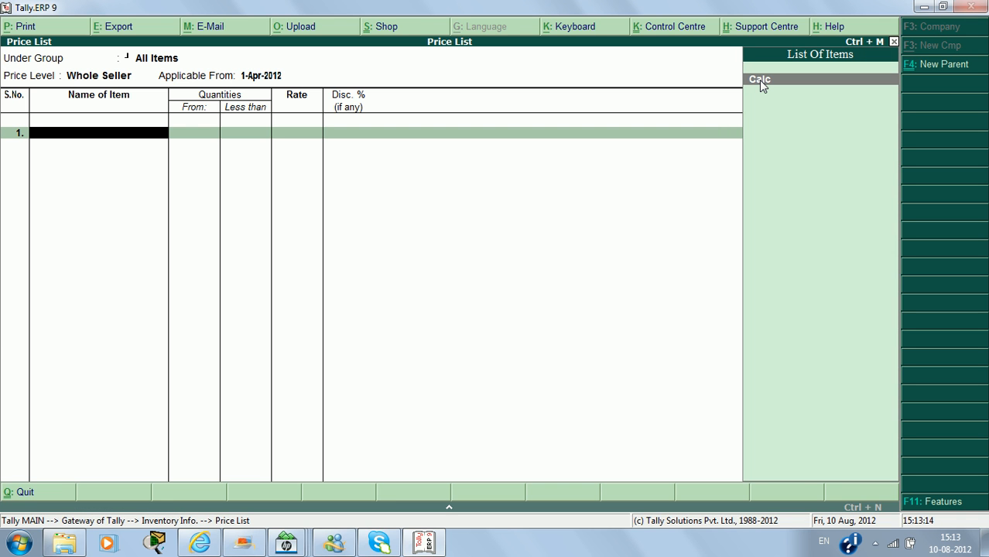
# - Add Calc to the price list with a rate of 200 and 1% discount for quantities less than 50 pcs
pyautogui.click(760, 82)
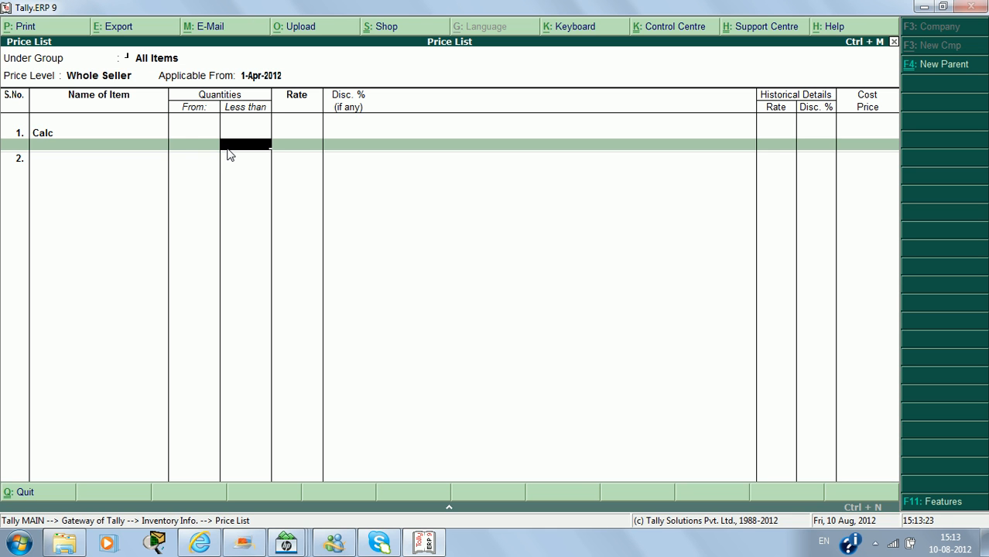
pyautogui.write('50')
pyautogui.press('Return')
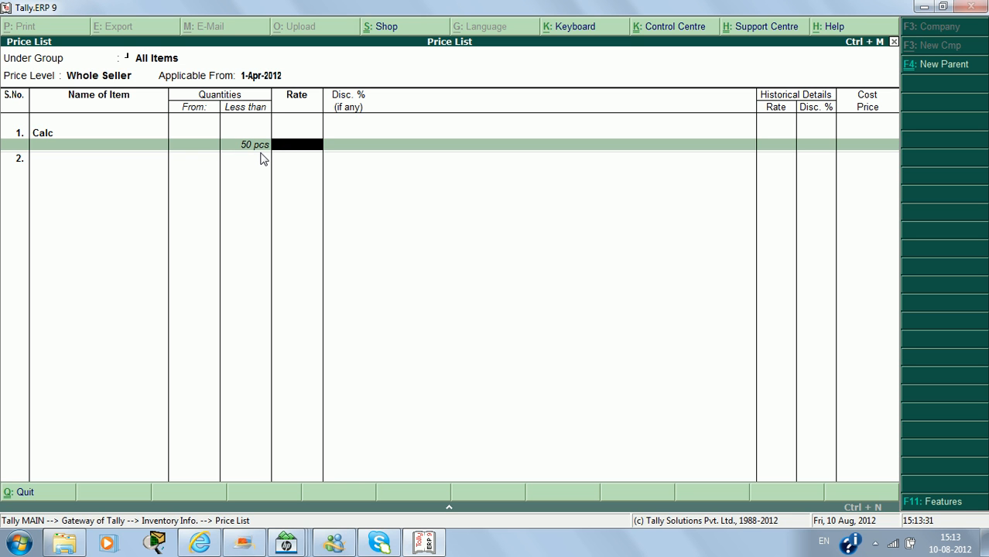
pyautogui.write('200')
pyautogui.press('Return')
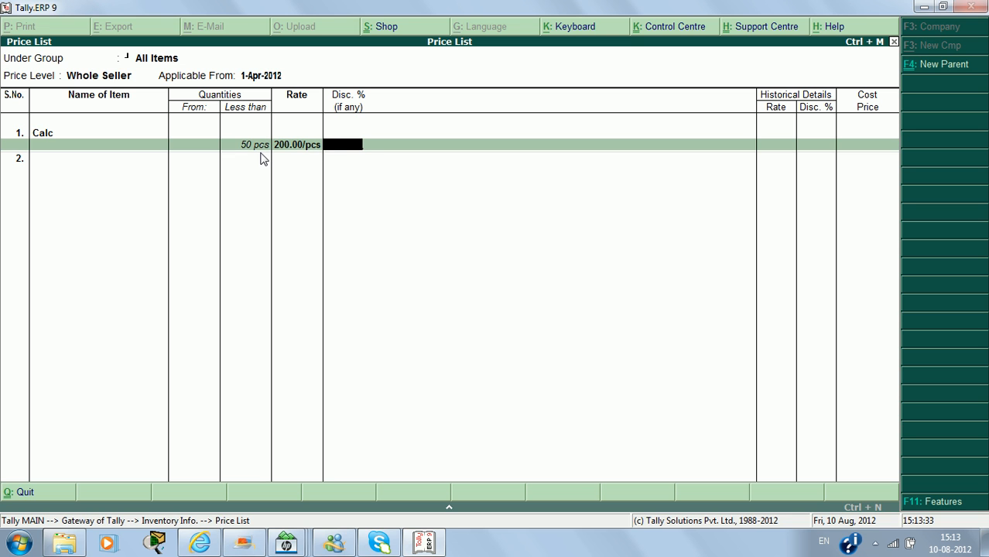
pyautogui.write('1')
pyautogui.press('Return')
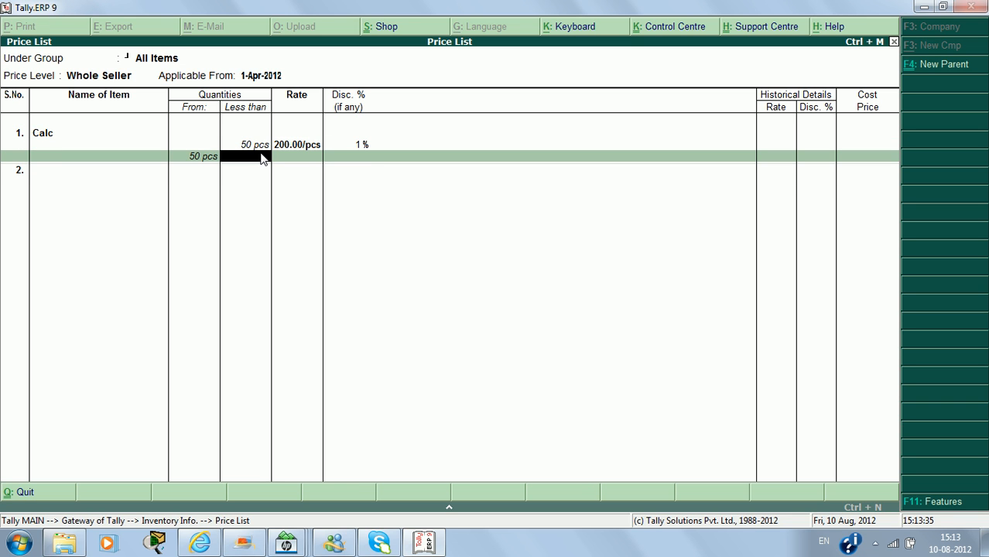
# - Add a 50 to 100 pcs quantity slab for Calc with a rate of 180 and 2% discount
pyautogui.write('100')
pyautogui.press('Return')
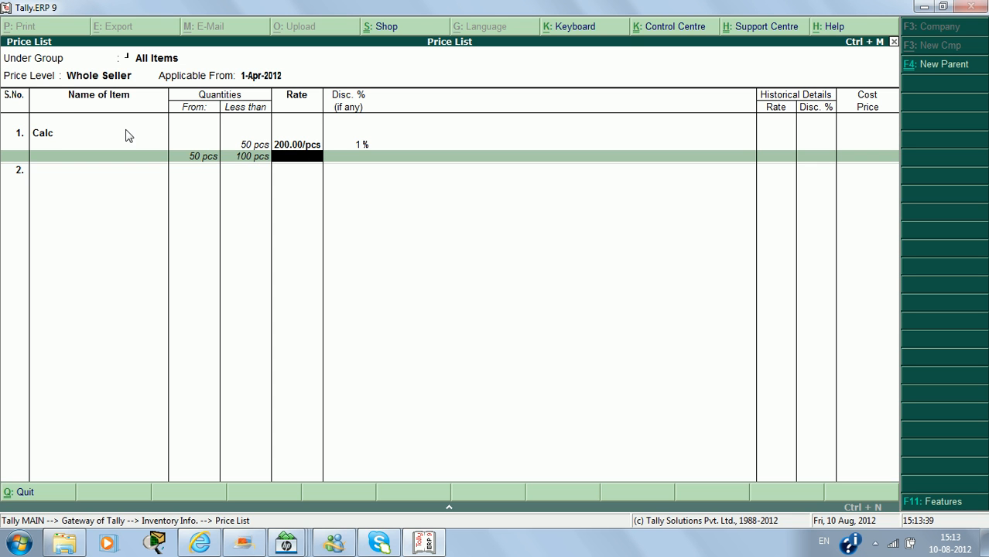
pyautogui.write('180')
pyautogui.press('Return')
pyautogui.write('2')
pyautogui.press('Return')
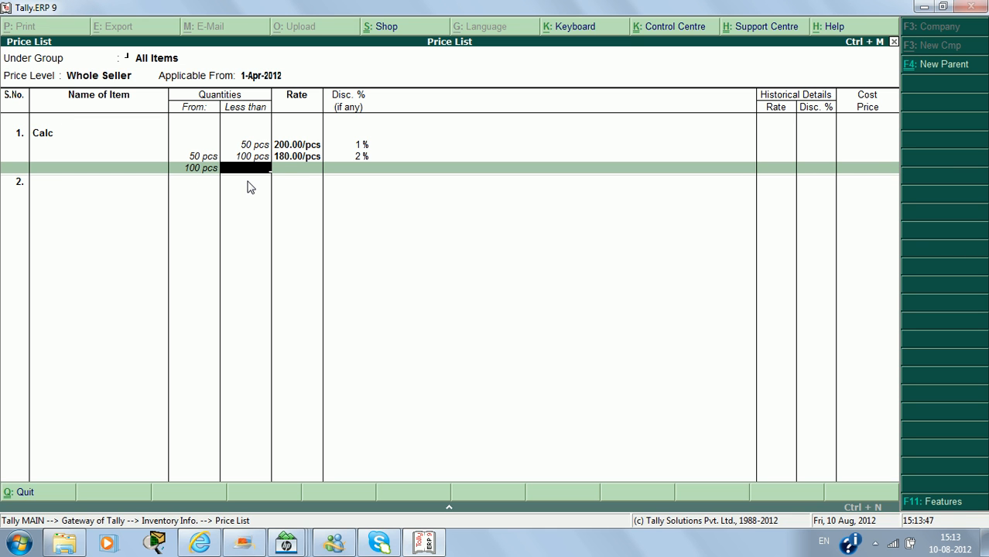
# - Add an open-ended slab from 100 pcs for Calc at a rate of 160 and 3% discount, and accept the Whole Seller price list
pyautogui.press('Return')
pyautogui.write('160')
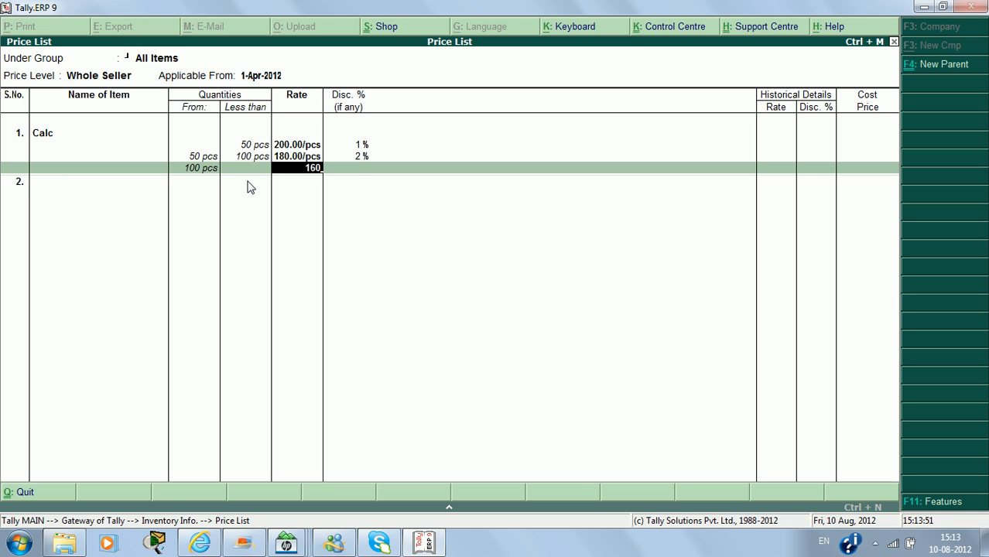
pyautogui.press('Return')
pyautogui.write('3')
pyautogui.press('Return')
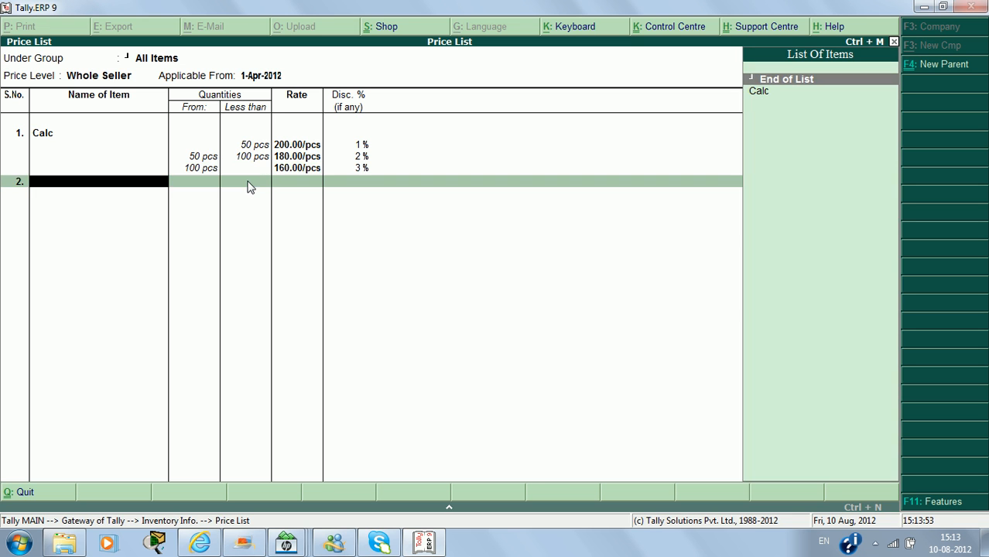
pyautogui.press('Return')
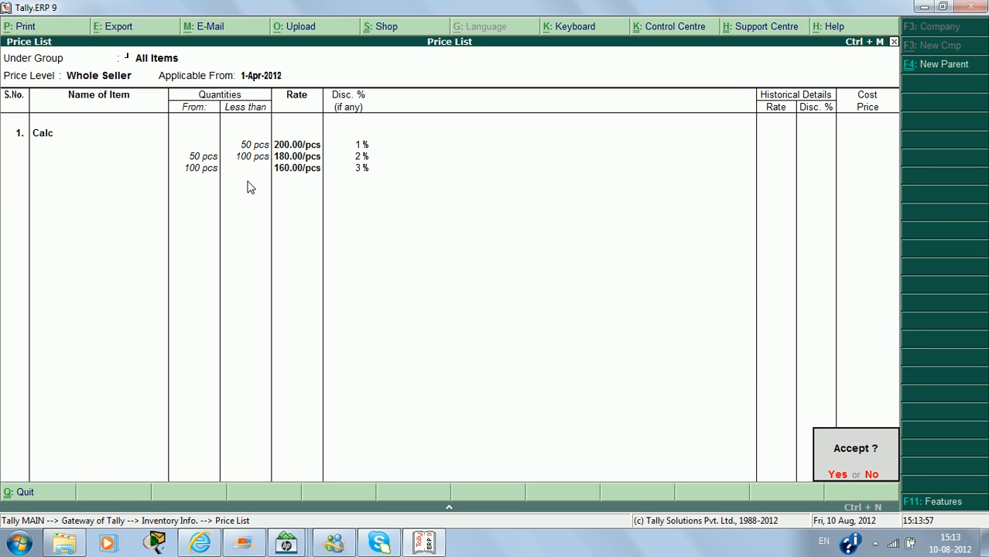
pyautogui.press('Return')
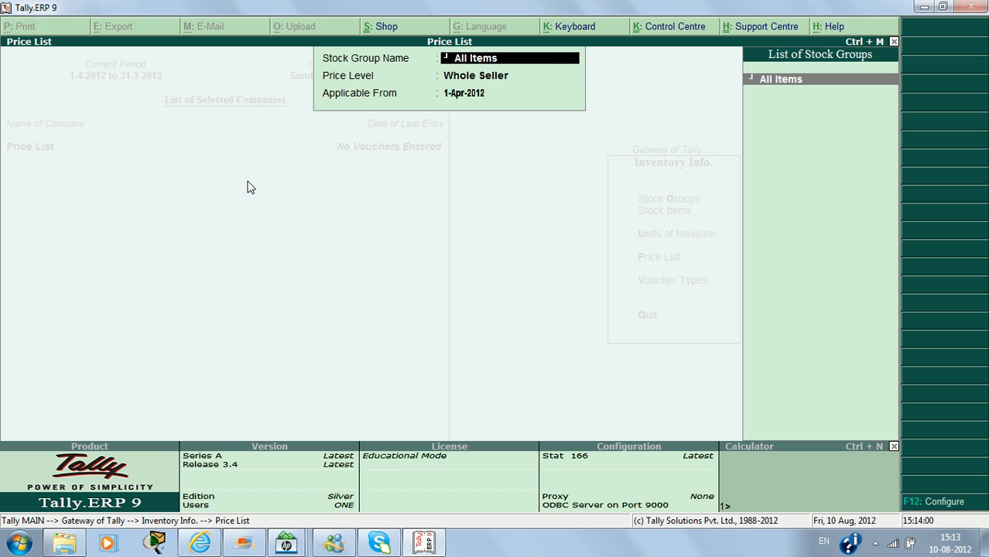
# - Open the price list for All Items at the Retailer price level, applicable from 1-Apr-2012
pyautogui.press('Return')
pyautogui.press('Up')
pyautogui.press('Return')
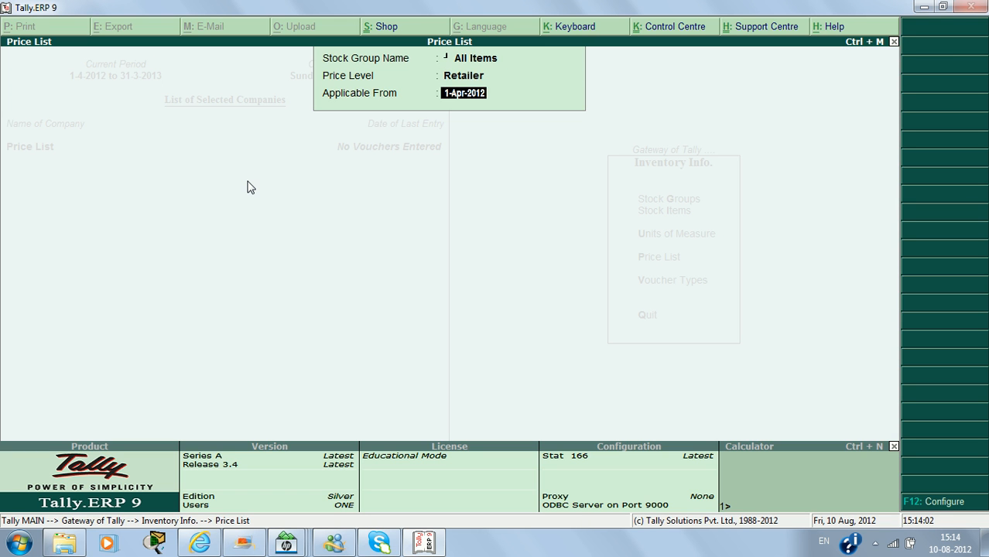
pyautogui.press('Return')
pyautogui.press('Return')
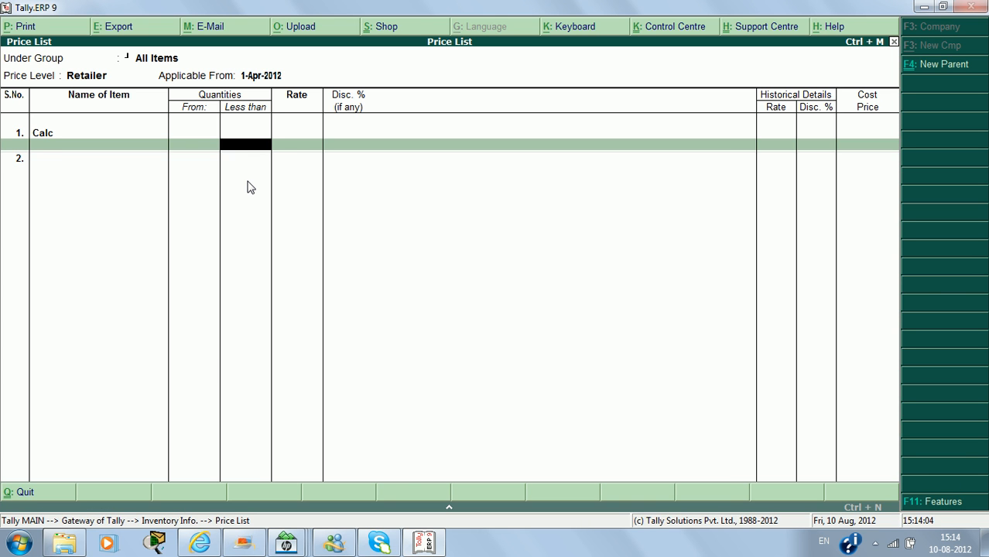
# - Set Calc's Retailer rate to 200 without a discount for quantities less than 50 pcs
pyautogui.write('50')
pyautogui.press('Return')
pyautogui.write('200')
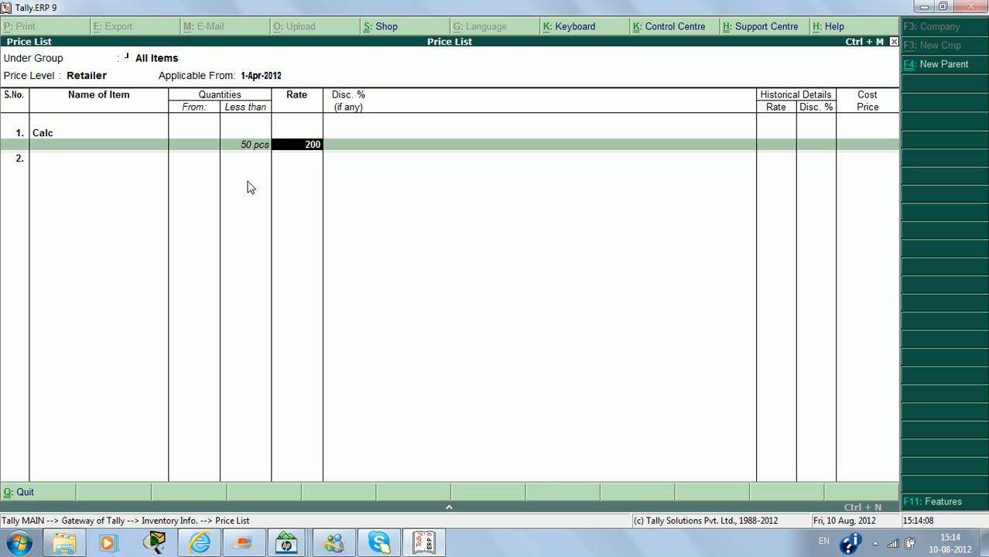
pyautogui.press('Return')
pyautogui.press('Return')
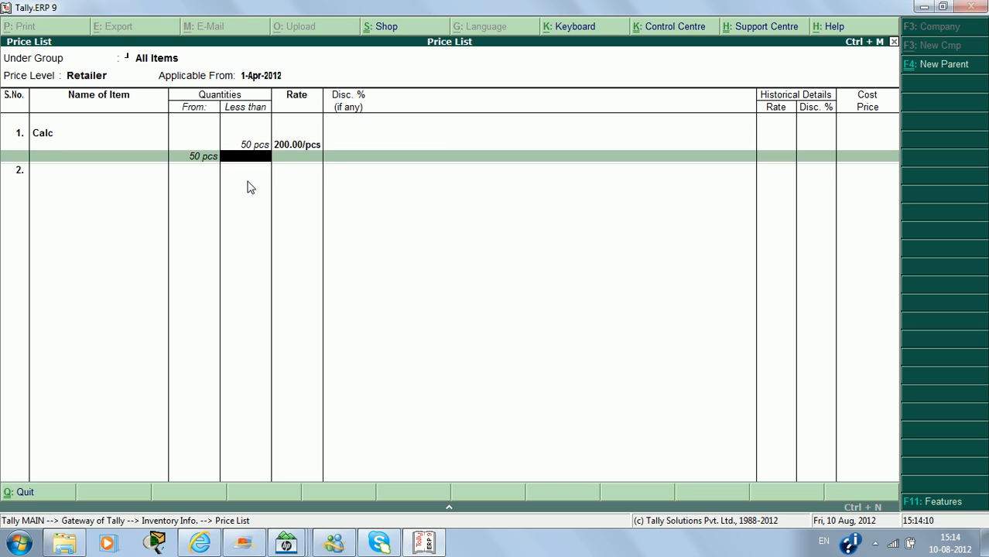
# - Add a 50 to 100 pcs slab for Calc with a rate of 190 and 1% discount
pyautogui.write('100')
pyautogui.press('Return')
pyautogui.write('190')
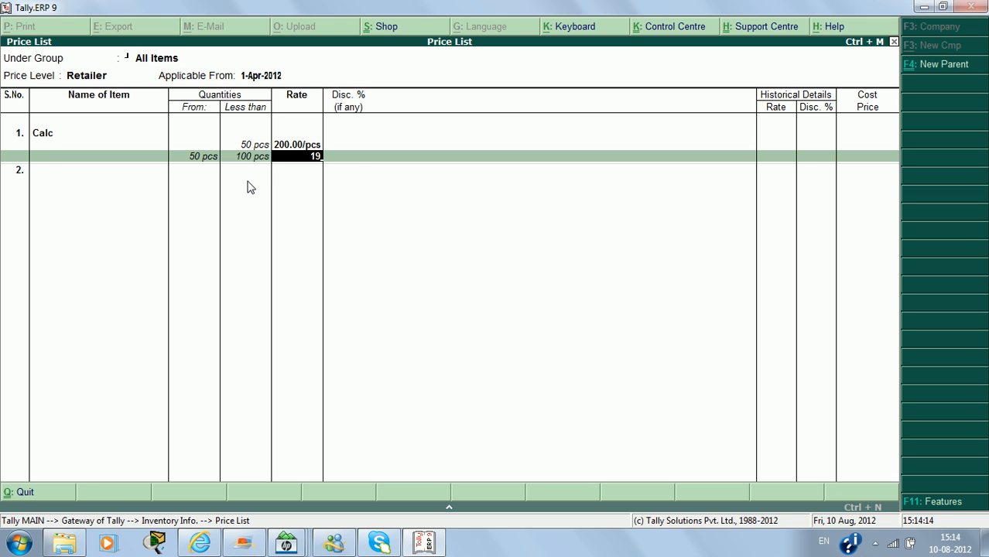
pyautogui.press('Return')
pyautogui.write('1')
pyautogui.press('Return')
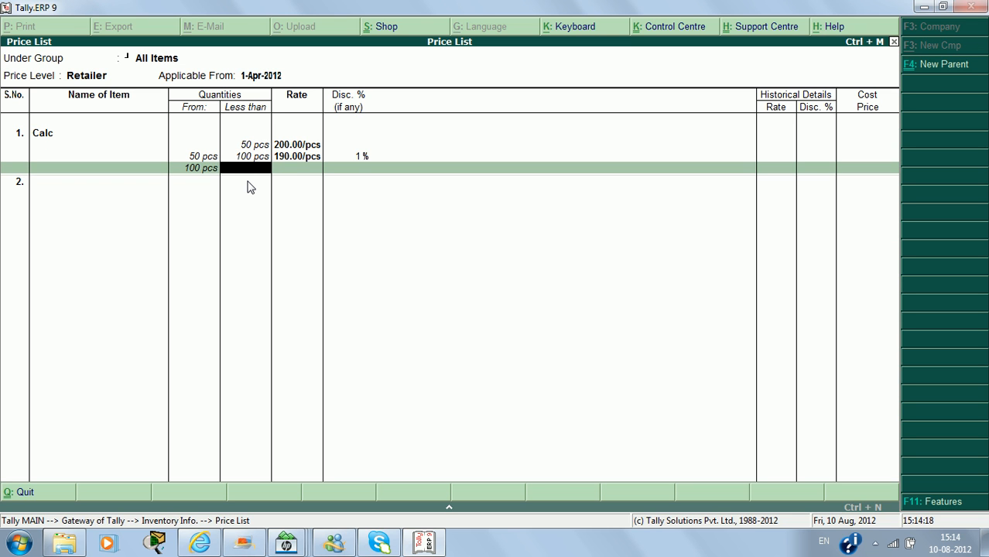
# - Add an open-ended slab from 100 pcs for Calc at a rate of 180 and 2% discount, and accept the Retailer price list
pyautogui.press('Return')
pyautogui.write('180')
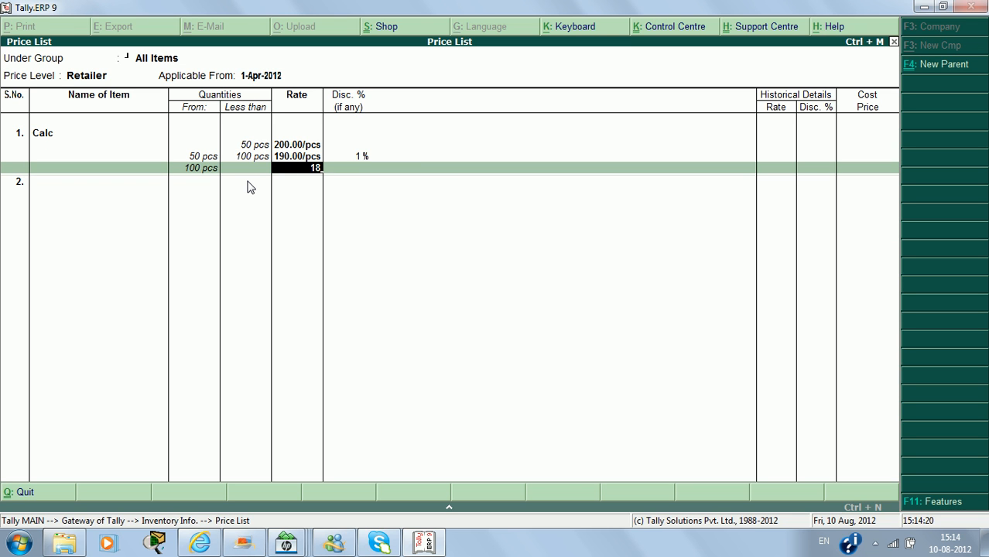
pyautogui.press('Return')
pyautogui.write('2')
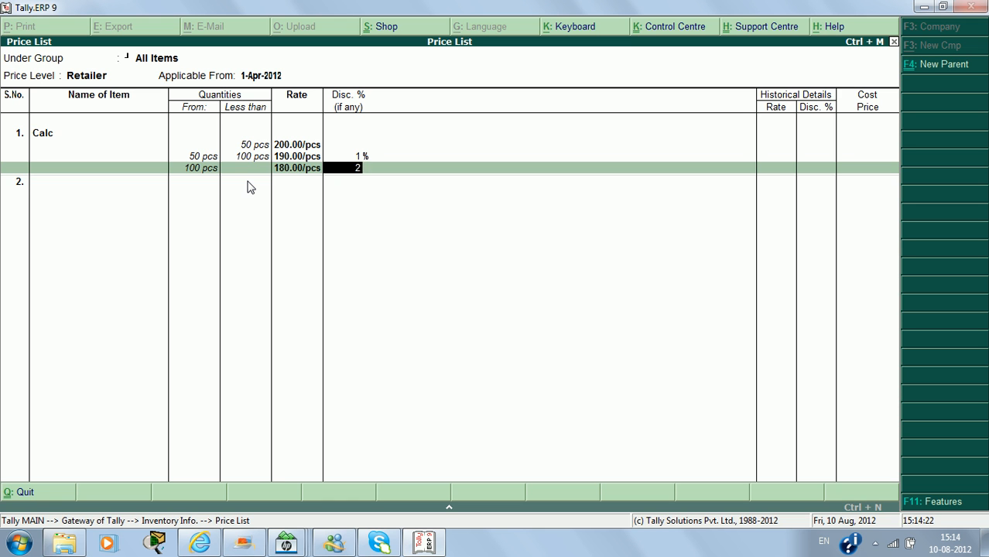
pyautogui.press('Return')
pyautogui.press('Return')
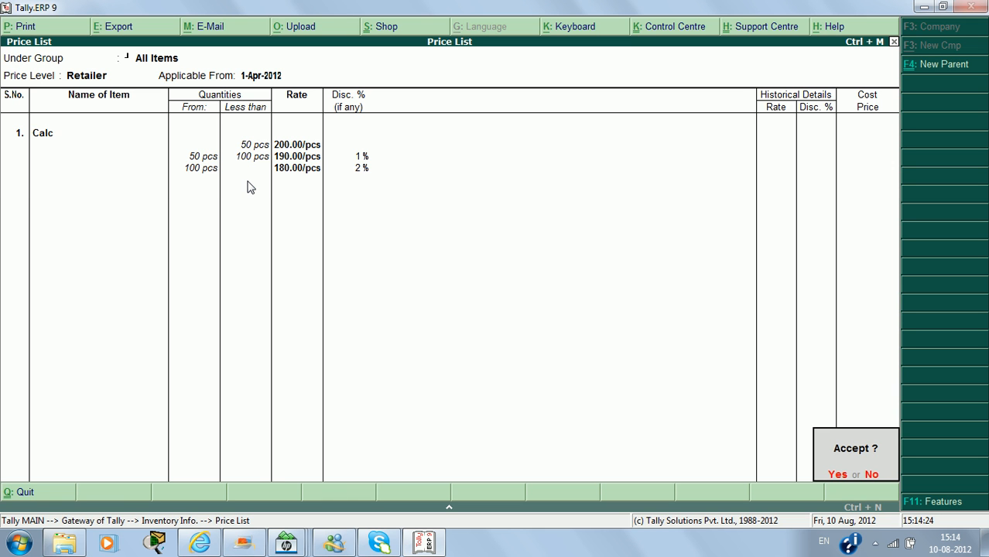
pyautogui.press('y')
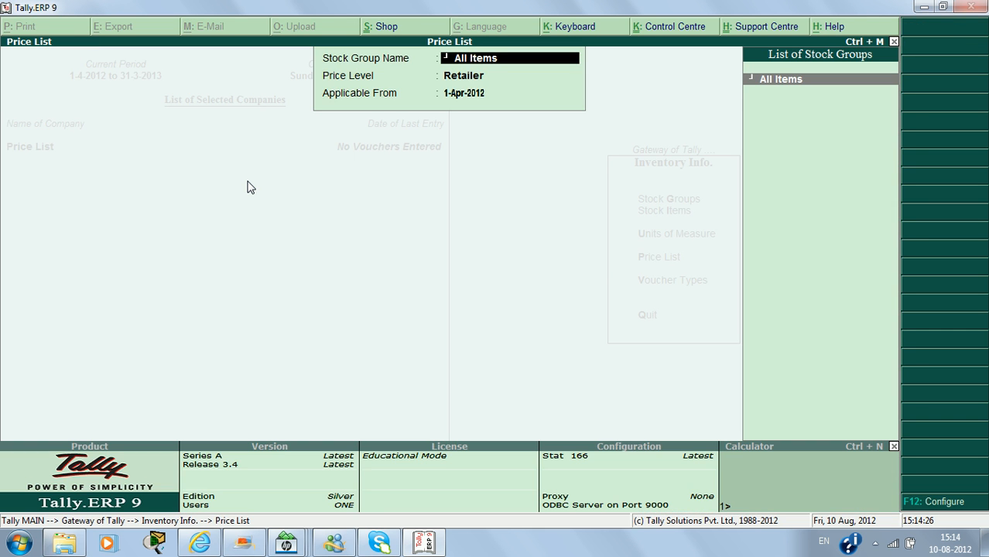
# - Return to the Gateway of Tally and open a new sales voucher
pyautogui.press('Escape')
pyautogui.press('Escape')
pyautogui.press('Escape')
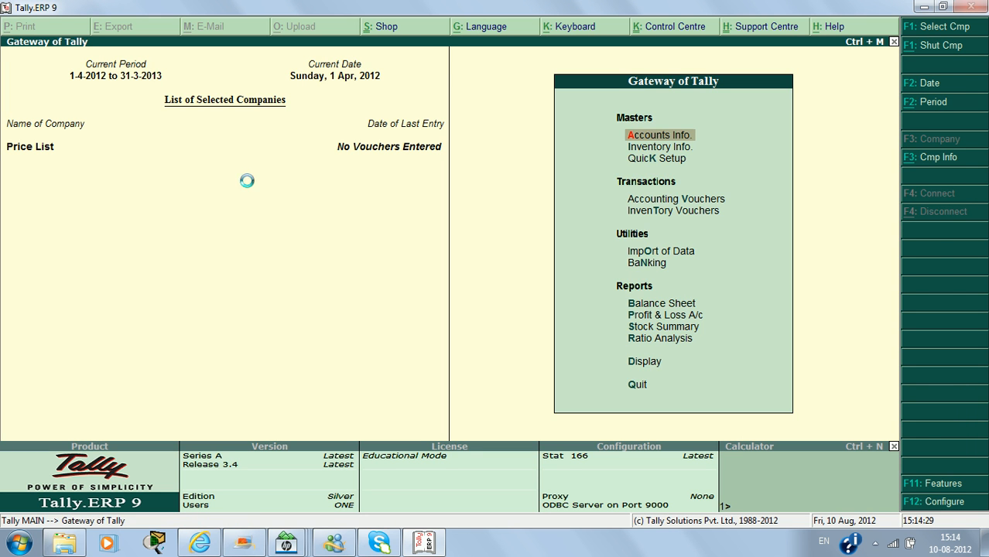
pyautogui.press('v')
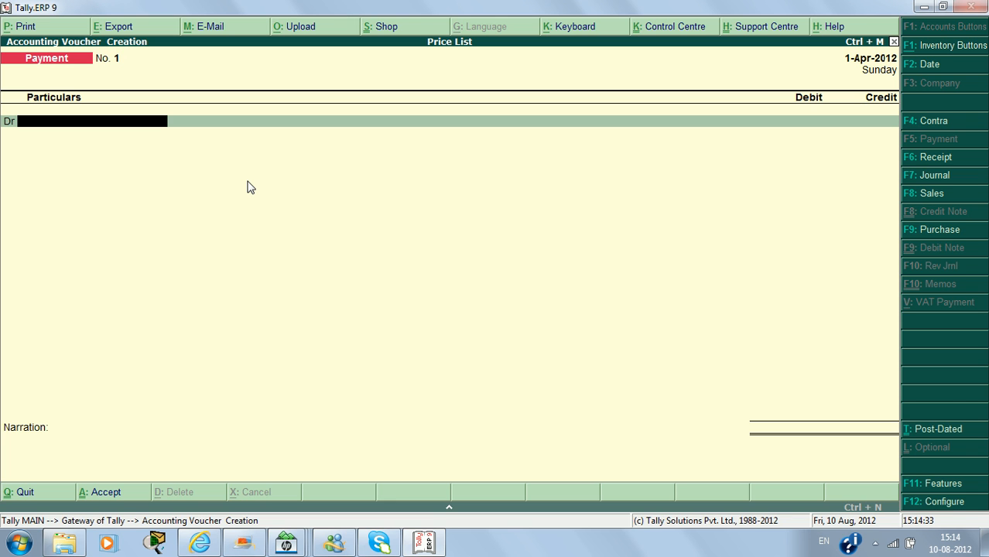
pyautogui.press('F8')
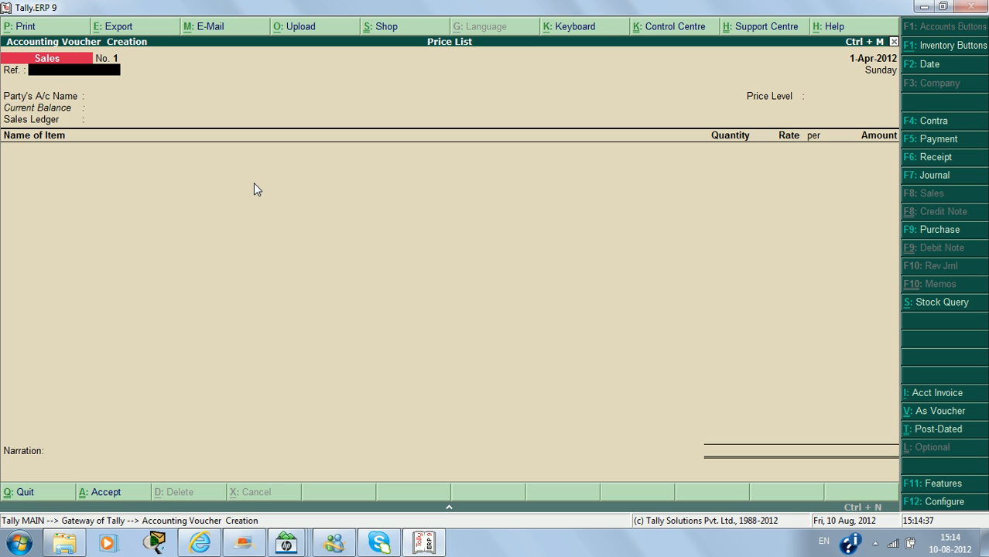
# - Enter asd/123 as the sales reference, with Cash as the party account and Retailer as the price level
pyautogui.write('as')
pyautogui.write('d/123')
pyautogui.press('Return')
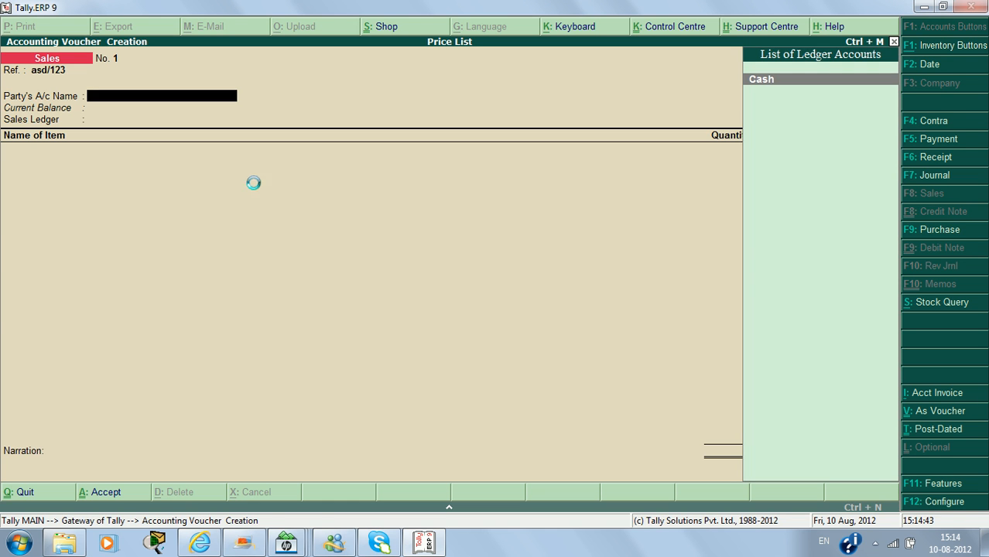
pyautogui.press('Return')
pyautogui.hotkey('ctrl', 'a')
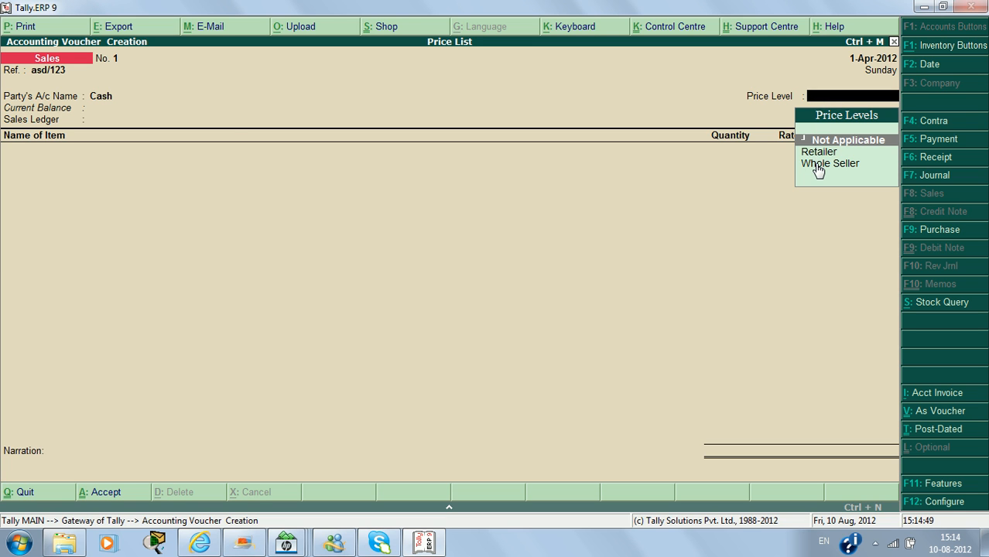
pyautogui.press('Down')
pyautogui.press('Return')
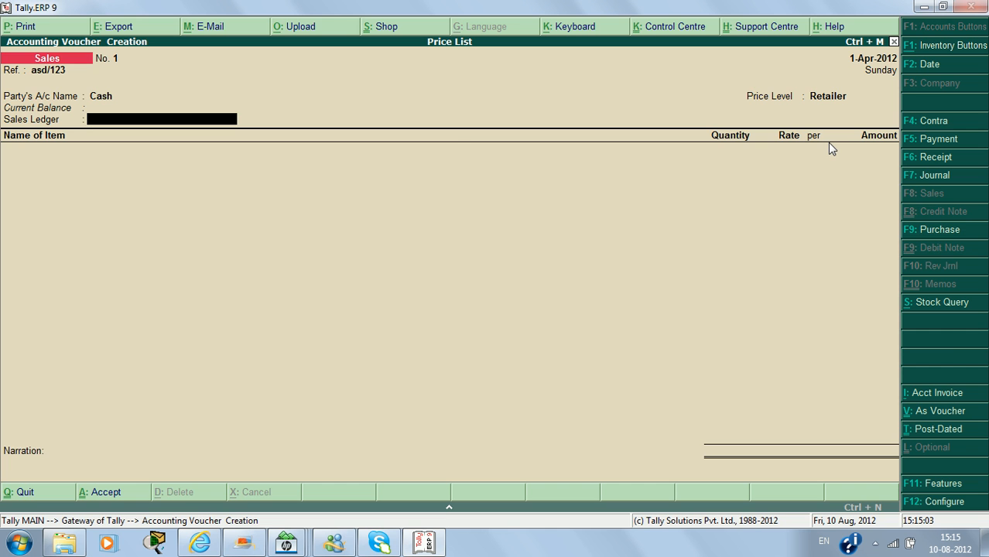
# - Enable the separate discount column on invoices in the company's inventory features and save the settings
pyautogui.press('F11')
pyautogui.press('F2')
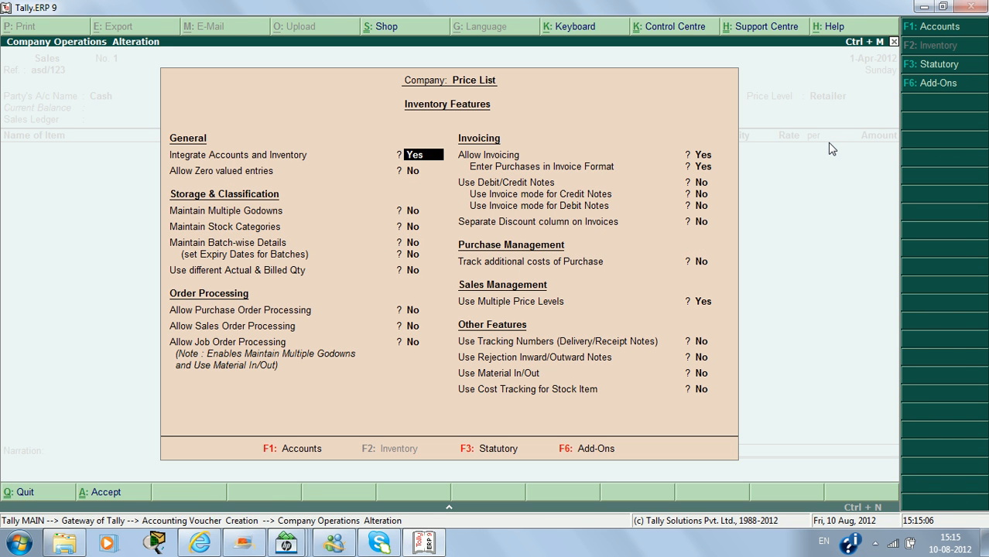
pyautogui.press('Return')
pyautogui.press('Return')
pyautogui.press('Return')
pyautogui.press('Return')
pyautogui.press('Return')
pyautogui.press('Return')
pyautogui.press('Return')
pyautogui.press('Return')
pyautogui.press('Return')
pyautogui.press('Return')
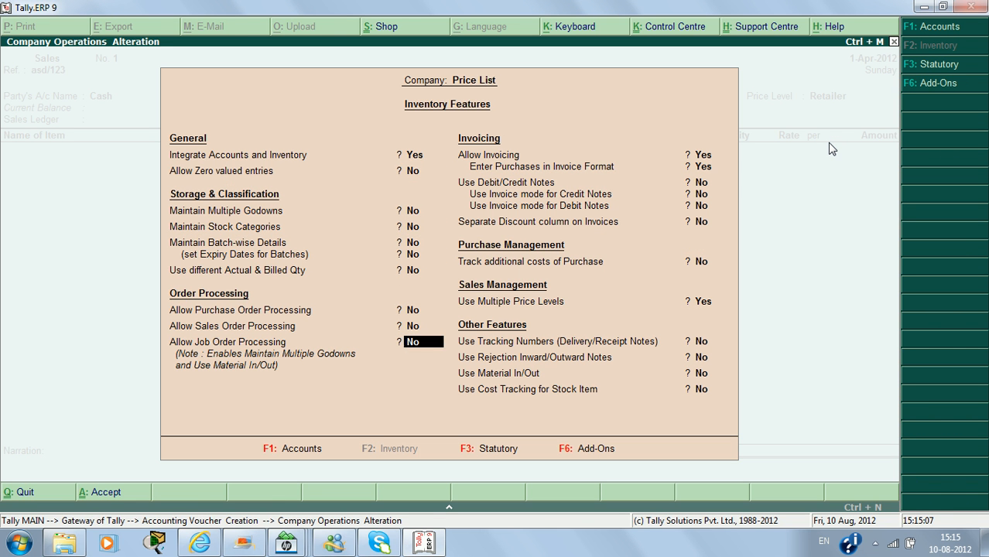
pyautogui.press('Return')
pyautogui.press('Return')
pyautogui.press('Return')
pyautogui.press('Up')
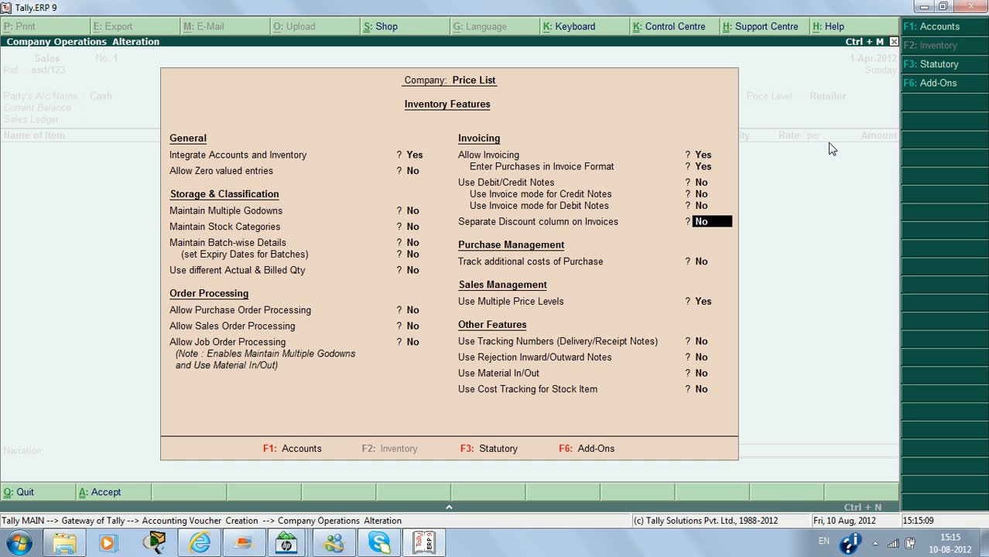
pyautogui.write('y')
pyautogui.press('Return')
pyautogui.hotkey('ctrl', 'a')
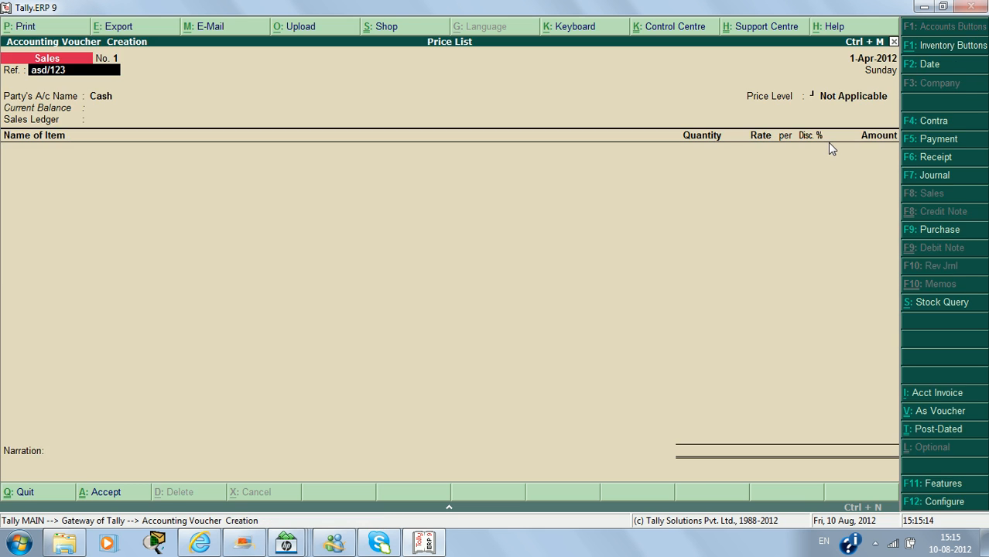
# - Keep the reference and Cash party in the sales voucher, and select the Retailer price level again
pyautogui.press('Return')
pyautogui.press('Return')
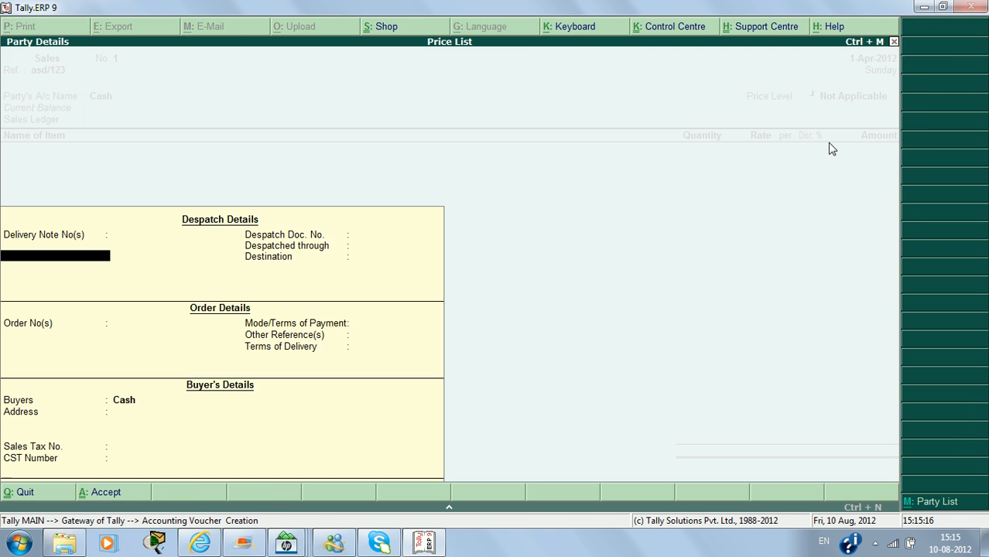
pyautogui.hotkey('ctrl', 'a')
pyautogui.press('Down')
pyautogui.press('Return')
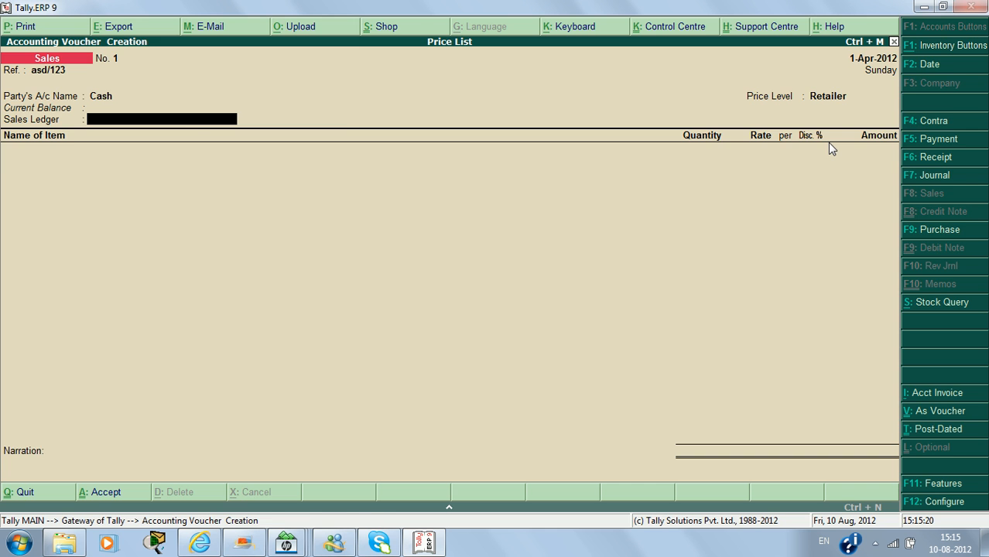
# - Create a ledger named Sales under Sales Accounts from within the voucher and use it as the sales ledger
pyautogui.hotkey('alt', 'c')
pyautogui.write('Sales')
pyautogui.press('Return')
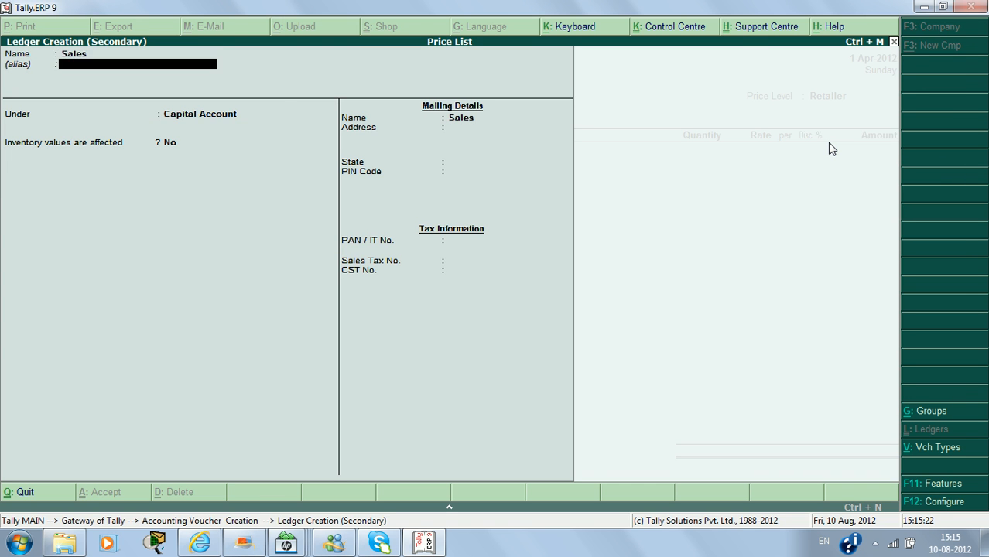
pyautogui.press('Return')
pyautogui.write('S')
pyautogui.press('Down')
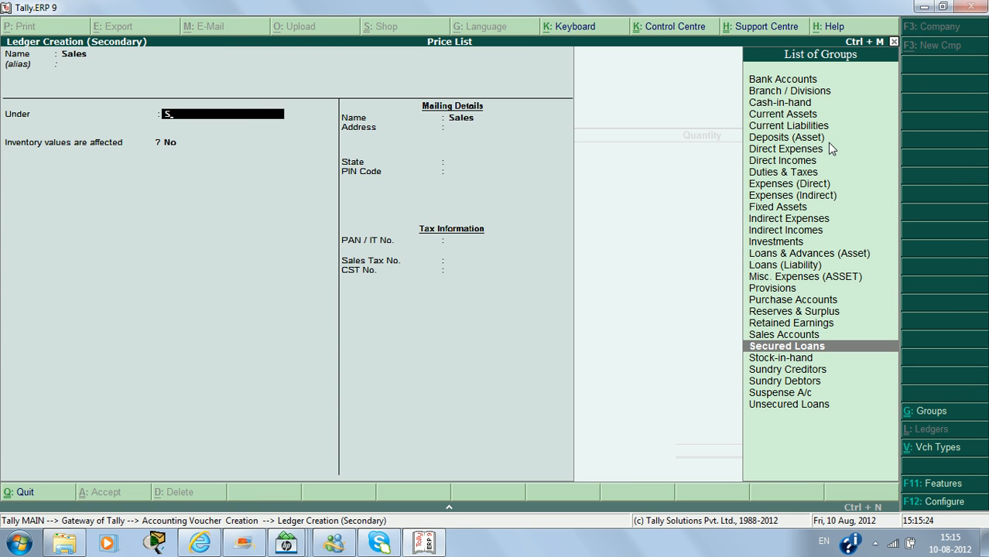
pyautogui.press('Up')
pyautogui.press('Return')
pyautogui.press('Return')
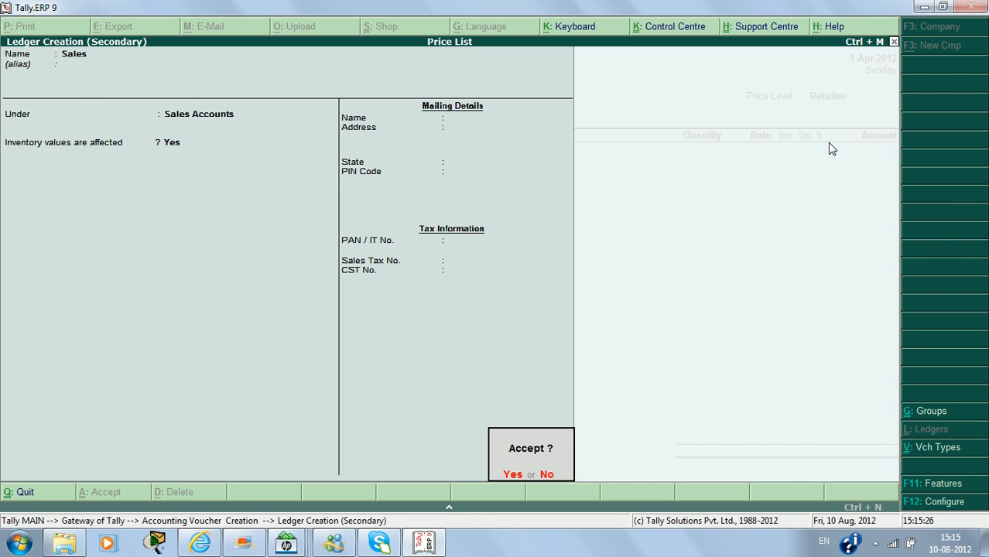
pyautogui.press('Return')
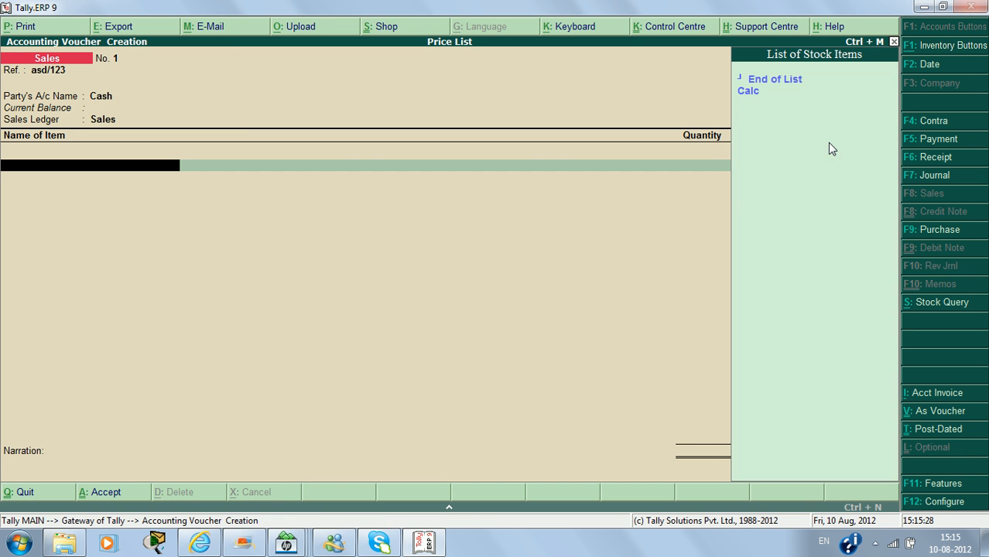
# - Add Calc to the sales voucher with a quantity of 45 pcs, keeping the rate from the price list
pyautogui.press('Return')
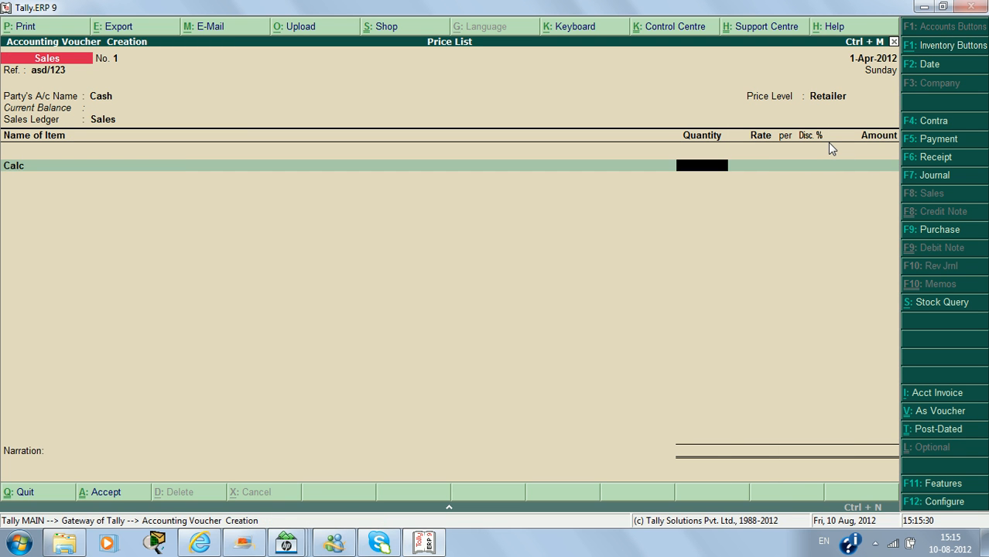
pyautogui.write('45')
pyautogui.press('Return')
pyautogui.press('Return')
pyautogui.press('Return')
pyautogui.press('Return')
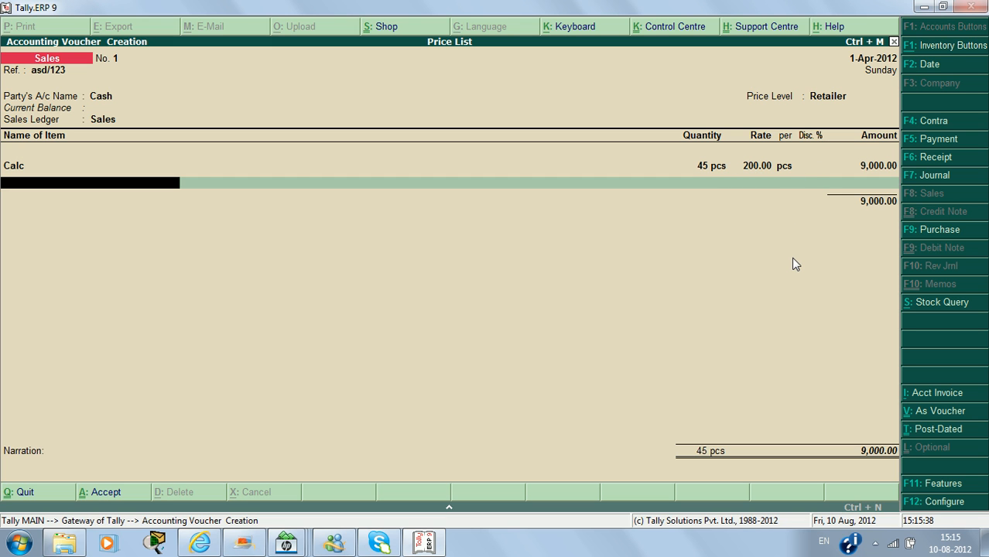
# - Change the Calc quantity in the sales voucher to 55 pcs and apply the matching price list rate and discount
pyautogui.press('BackSpace')
pyautogui.press('BackSpace')
pyautogui.write('55')
pyautogui.press('Return')
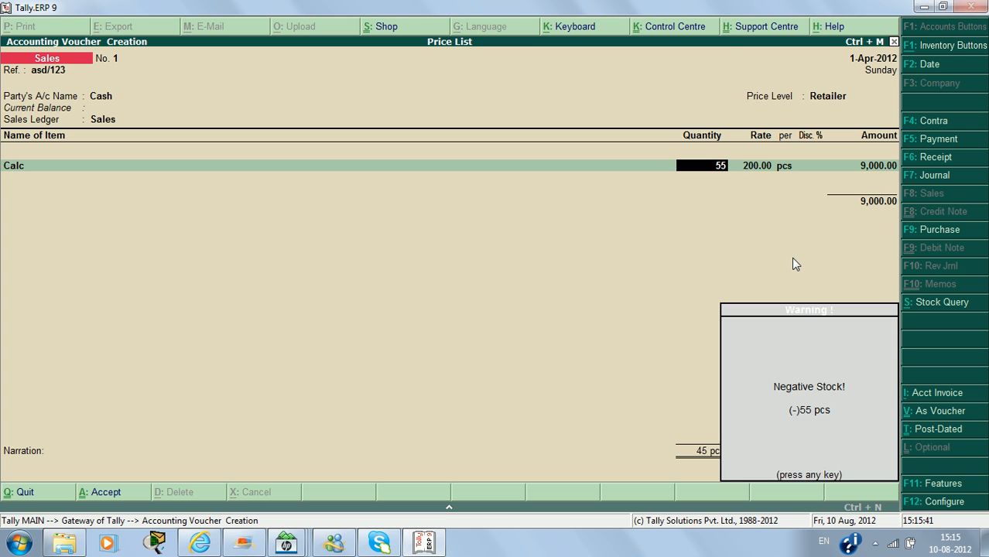
pyautogui.press('Return')
pyautogui.press('Return')
pyautogui.press('Return')
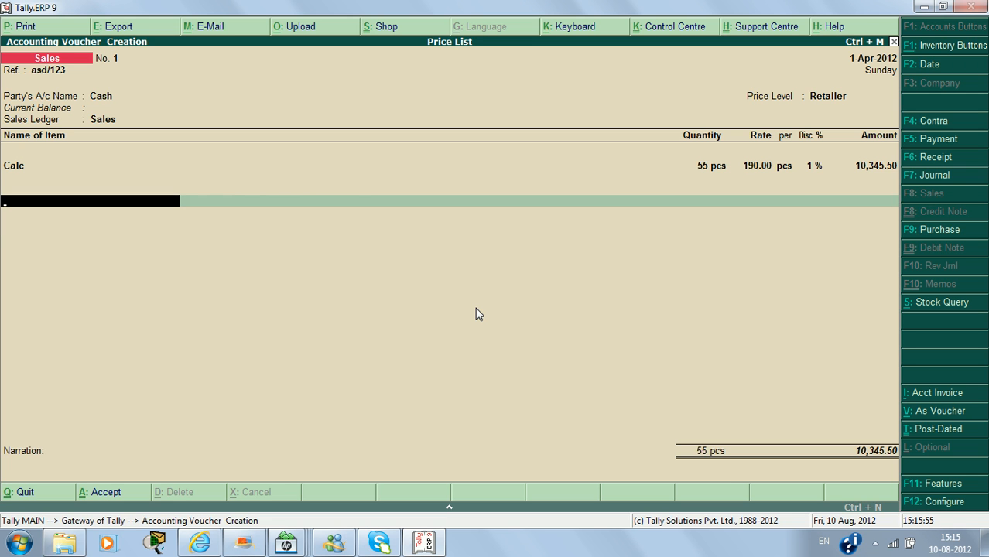
# - Check the discounted amount with the built-in calculator by computing 55*190 and 1% of that result
pyautogui.hotkey('ctrl', 'n')
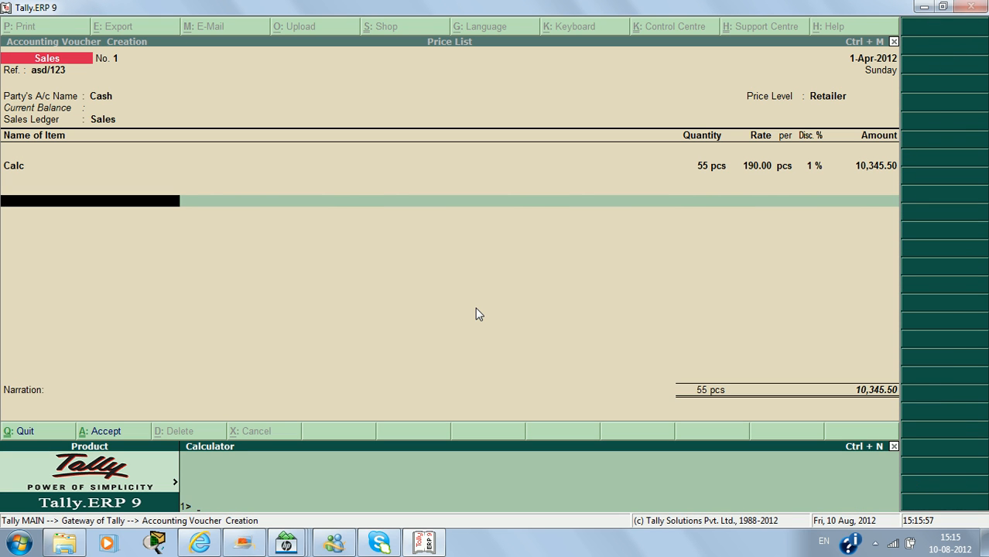
pyautogui.write('55*190')
pyautogui.press('Return')
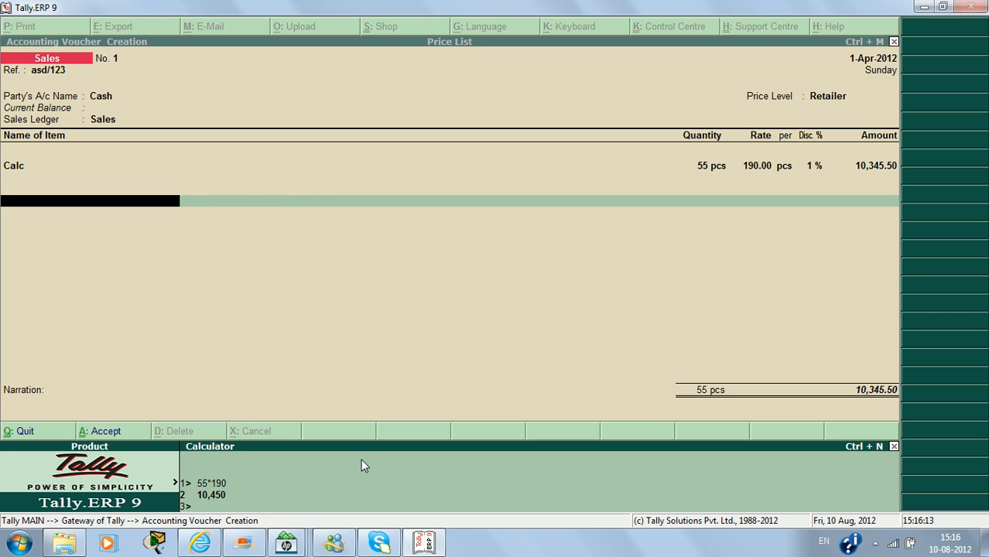
pyautogui.write('1%')
pyautogui.press('Return')
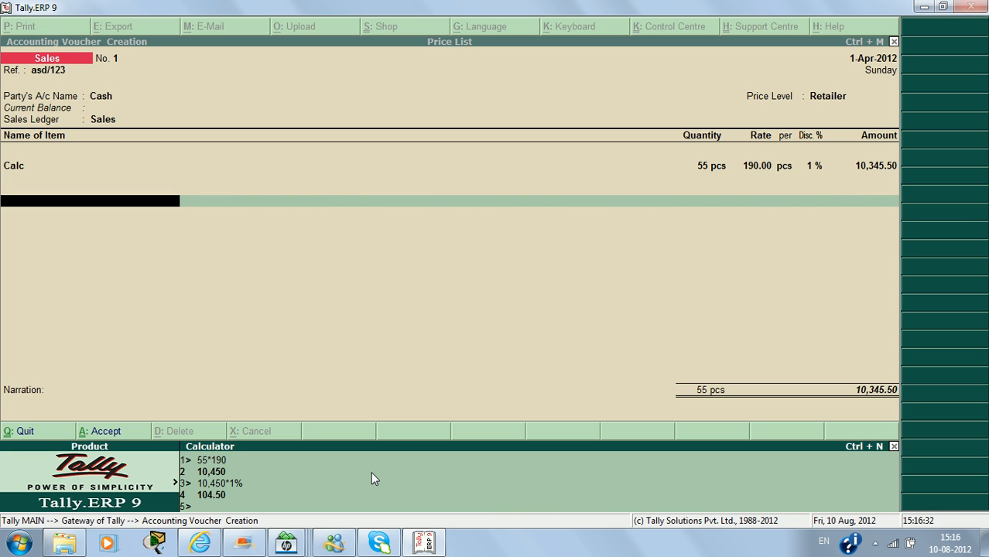
pyautogui.hotkey('ctrl', 'm')
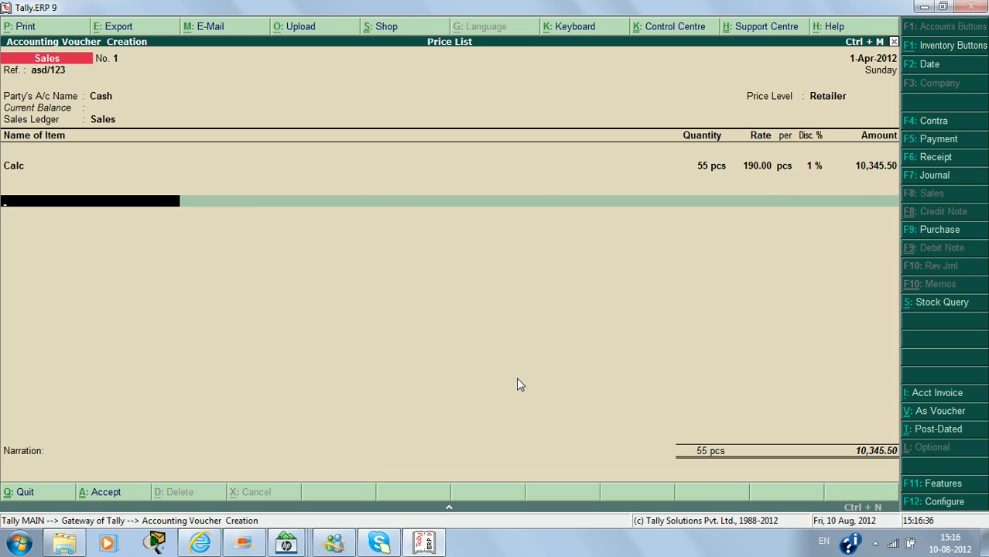
# - Finish the item list without a narration and save the Retailer sales voucher for 55 pcs of Calc
pyautogui.press('Return')
pyautogui.press('Return')
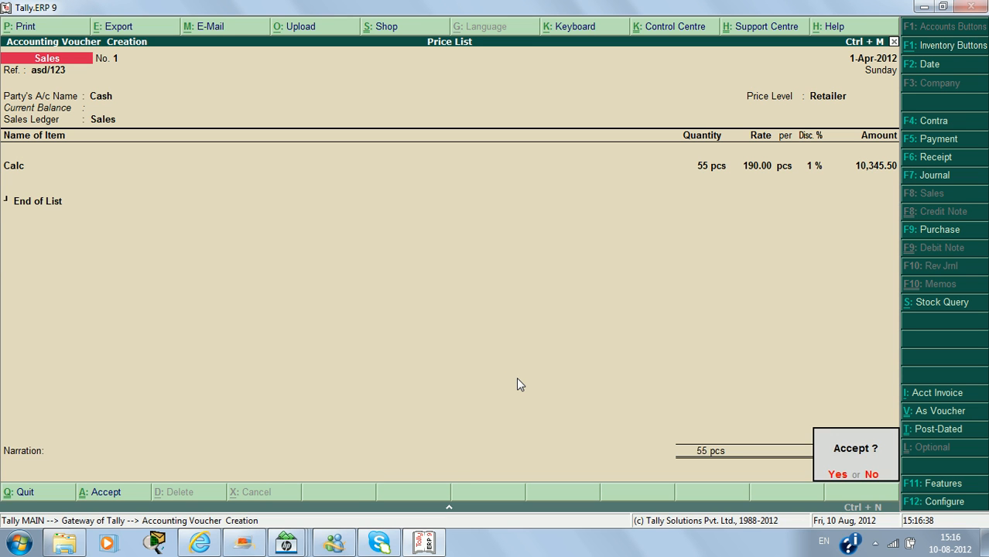
pyautogui.press('Return')
# - Set up the new sales voucher with Cash as the party, the Whole Seller price level and the Sales ledger
pyautogui.press('Return')
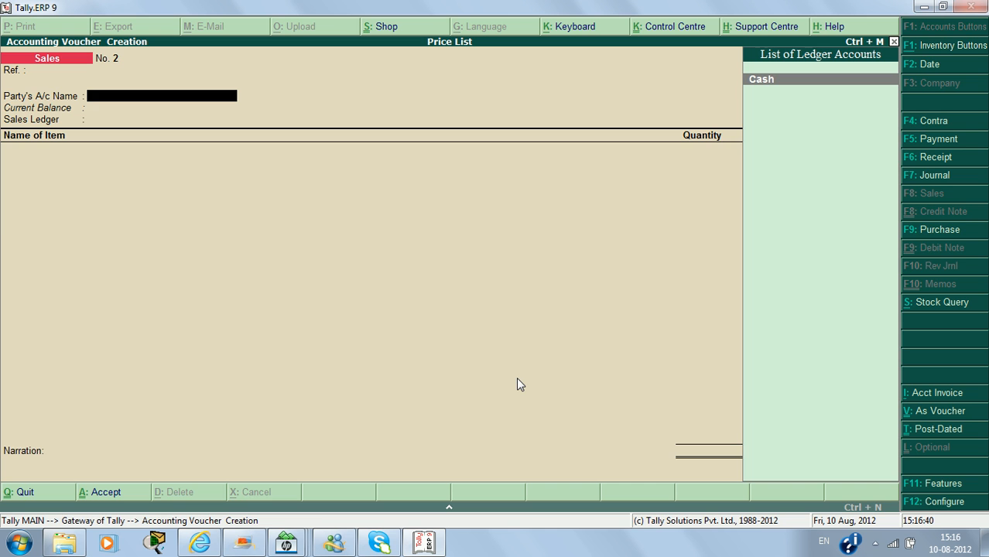
pyautogui.press('Return')
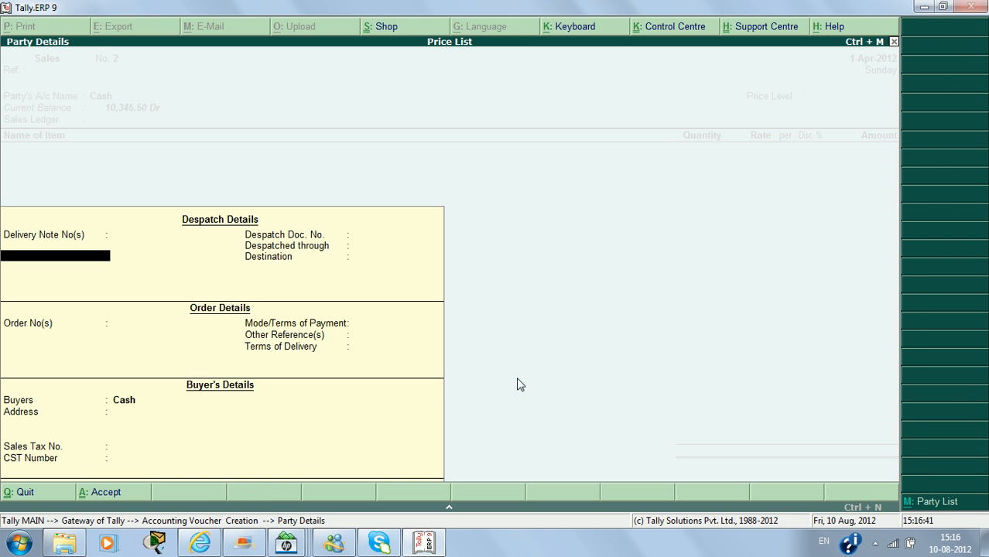
pyautogui.hotkey('ctrl', 'a')
pyautogui.press('Down')
pyautogui.press('Down')
pyautogui.press('Return')
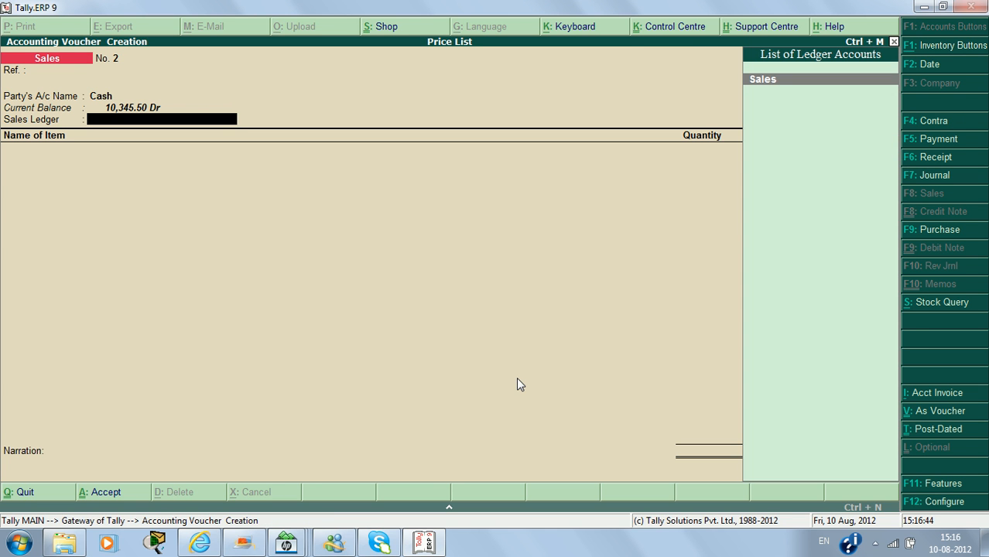
pyautogui.press('Return')
# - Add 70 pcs of Calc with the price list rate and discount, and save the Whole Seller voucher
pyautogui.write('C')
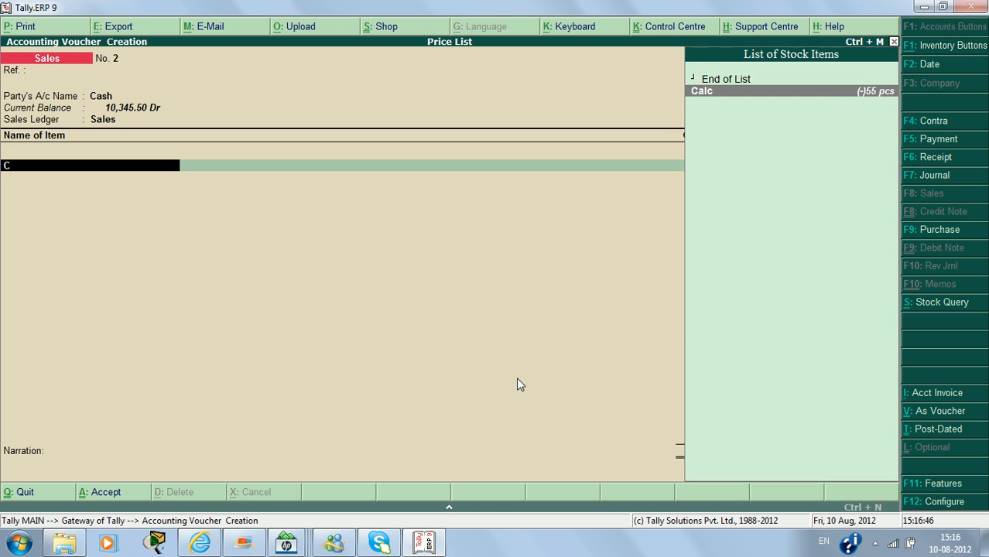
pyautogui.press('Return')
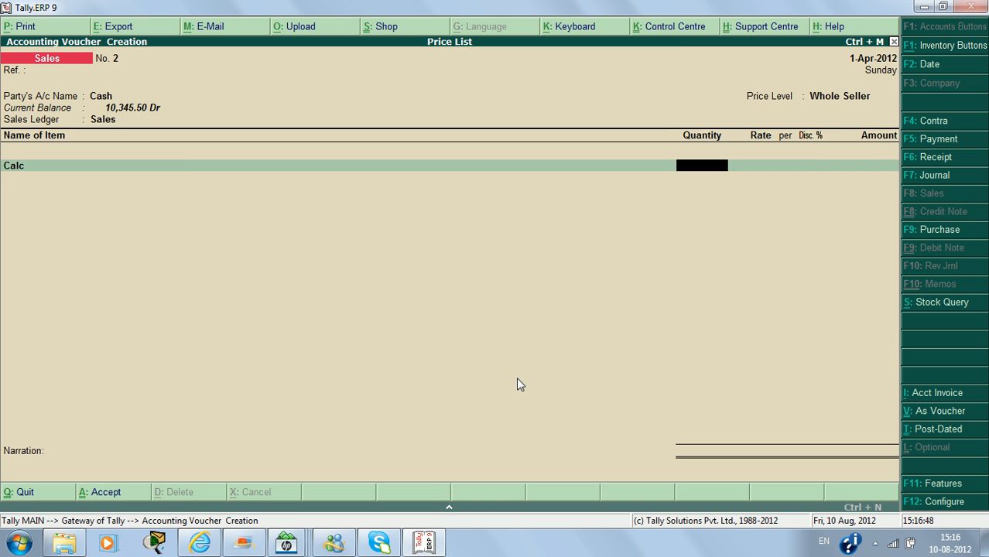
pyautogui.write('70')
pyautogui.press('Return')
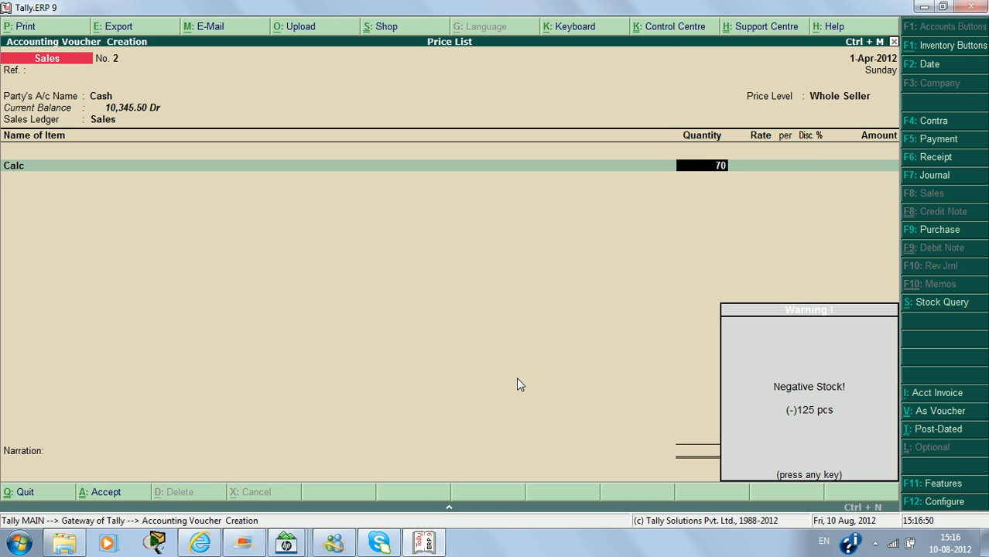
pyautogui.press('Return')
pyautogui.press('Return')
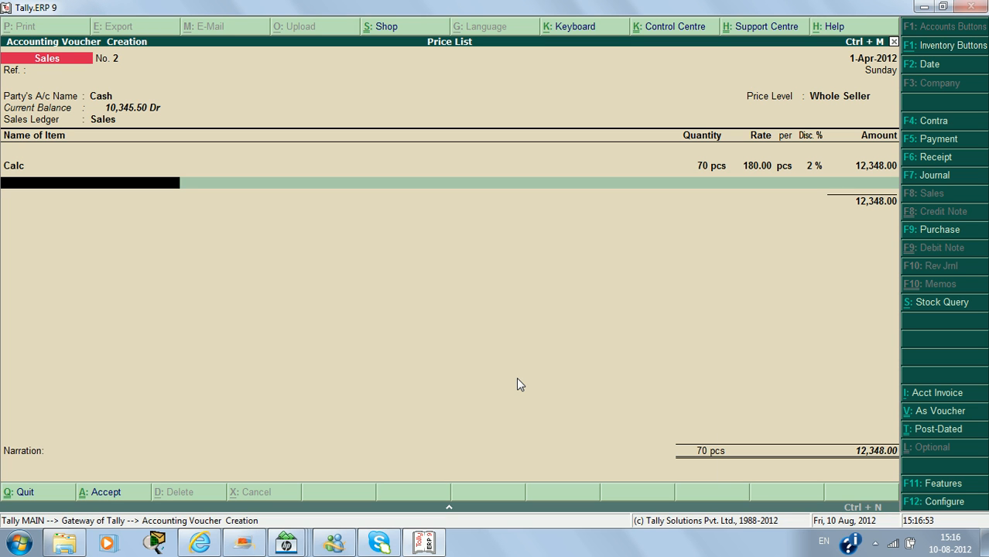
pyautogui.press('Return')
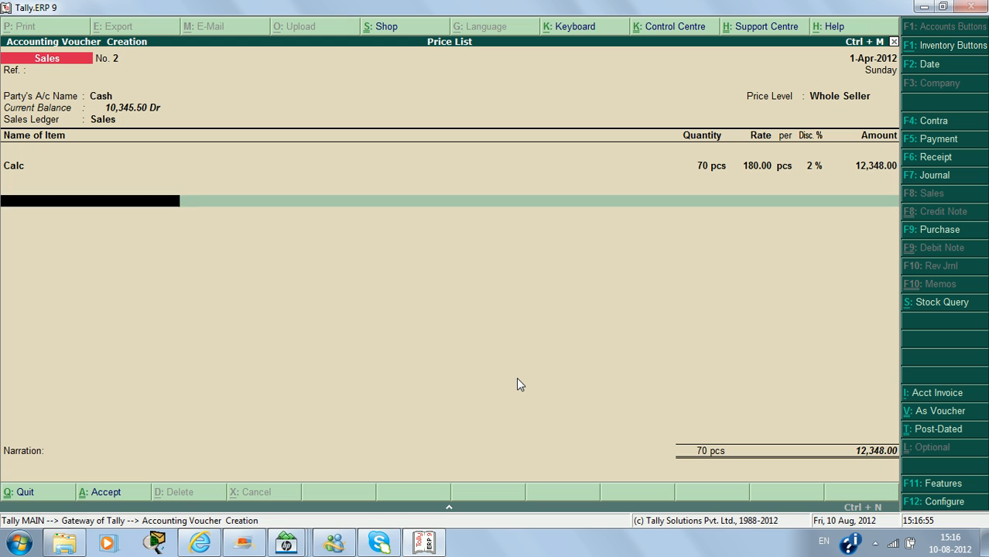
pyautogui.press('Return')
pyautogui.press('Return')
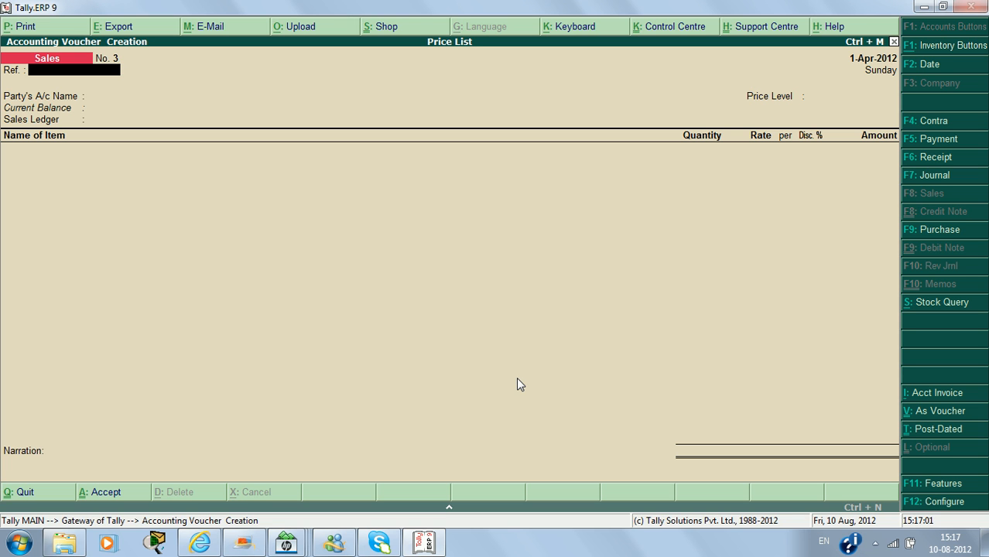
# - Start creating a party ledger named Abc Ltd from within the new sales voucher, leaving the voucher reference blank
pyautogui.press('Return')
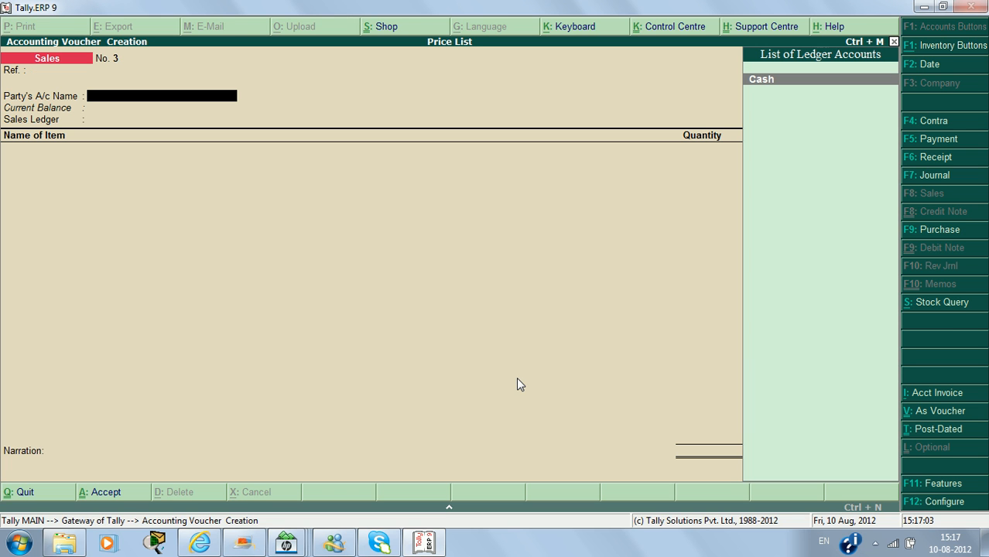
pyautogui.hotkey('alt', 'c')
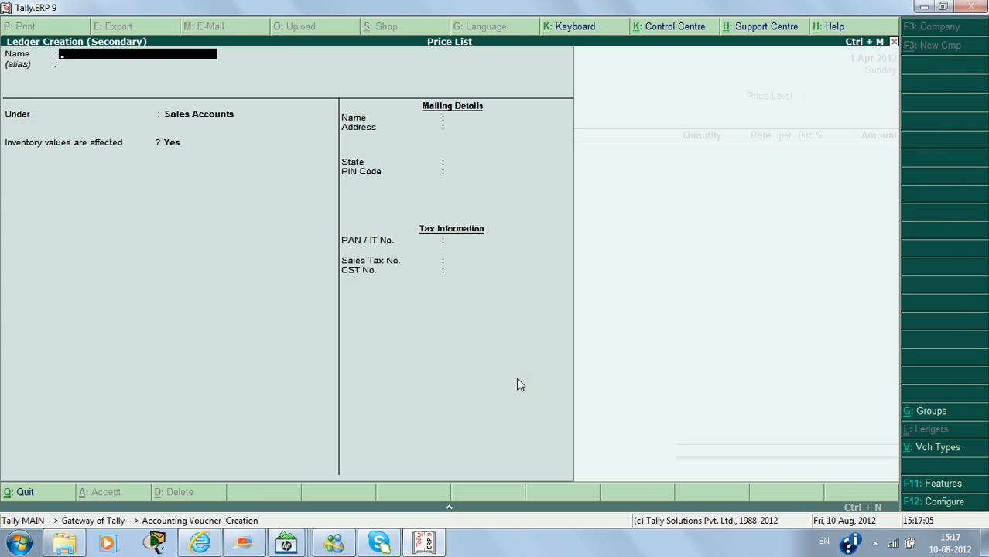
pyautogui.write('Abc')
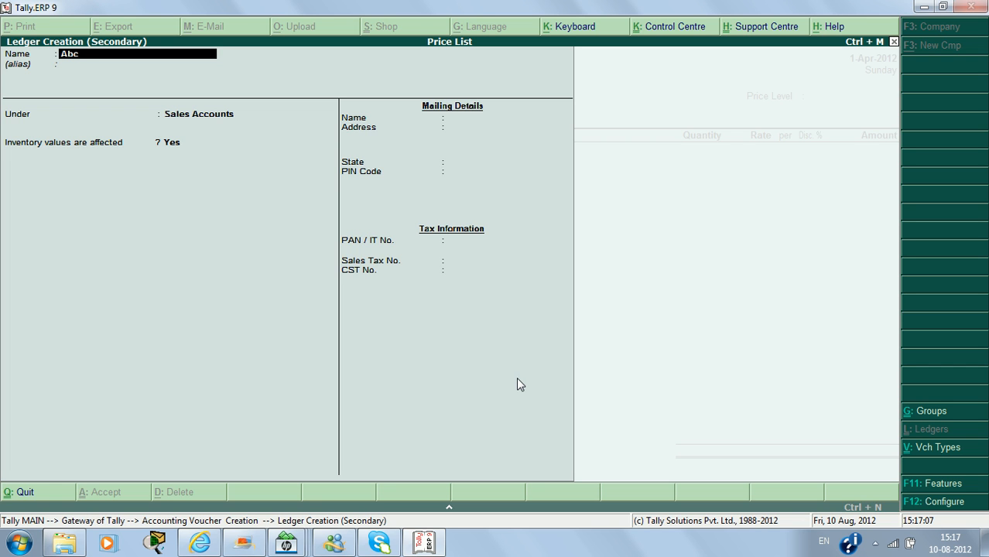
pyautogui.write(' Ld')
pyautogui.press('BackSpace')
pyautogui.write('td')
pyautogui.press('Return')
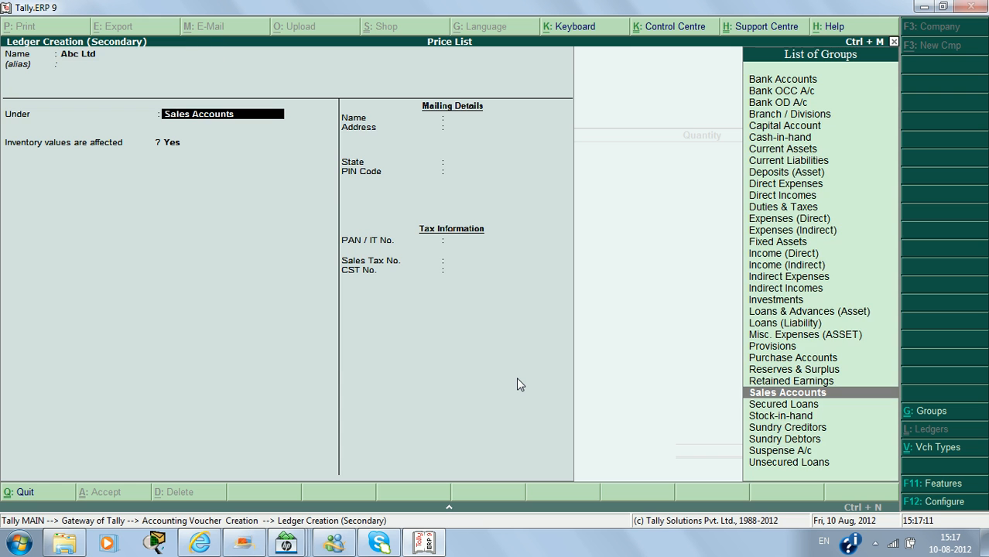
# - Place the Abc Ltd ledger under the Sundry Debtors group
pyautogui.write('S')
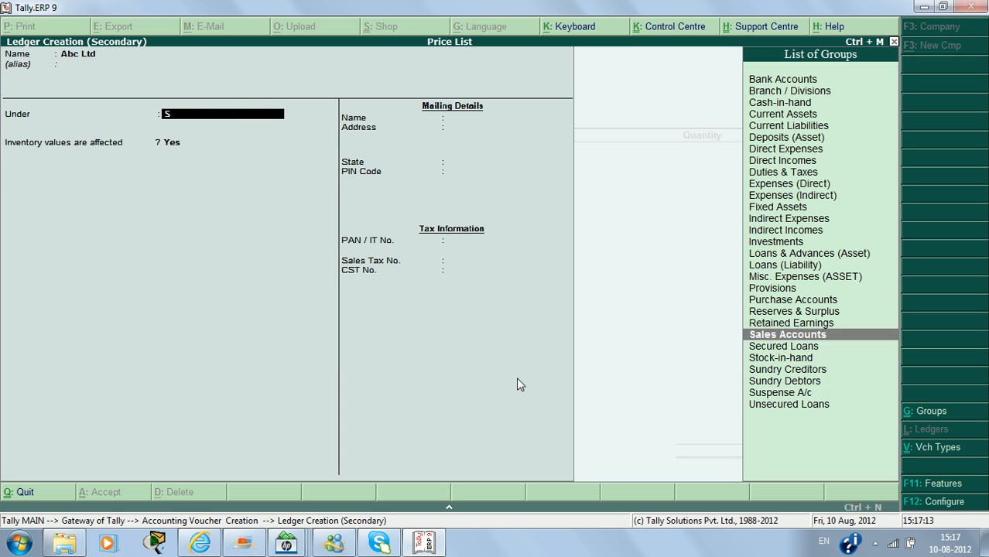
pyautogui.press('Down')
pyautogui.press('Down')
pyautogui.press('Down')
pyautogui.press('Down')
pyautogui.press('Return')
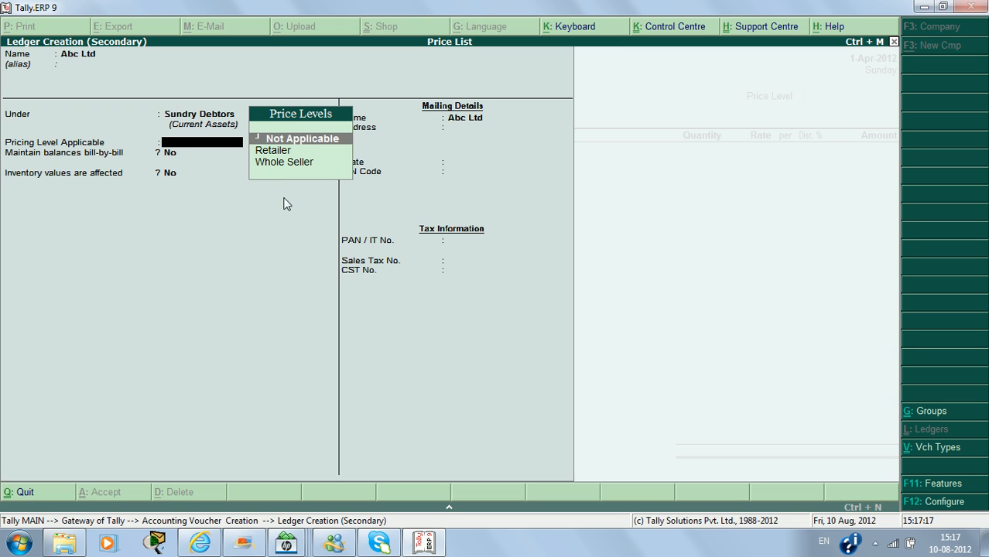
# - Set the ledger's applicable pricing level to Whole Seller, keep the other defaults and save the ledger
pyautogui.press('Down')
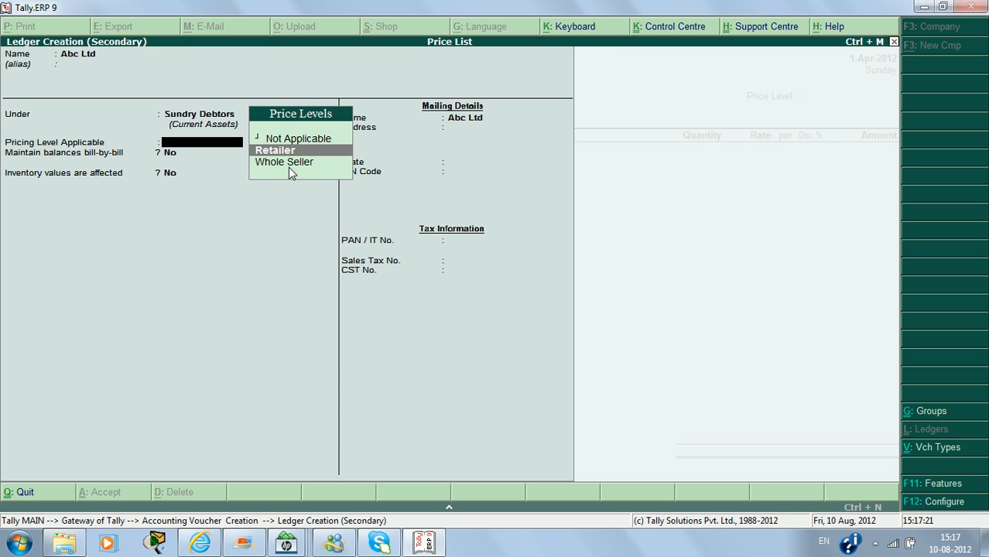
pyautogui.press('Down')
pyautogui.press('Return')
pyautogui.press('Return')
pyautogui.press('Return')
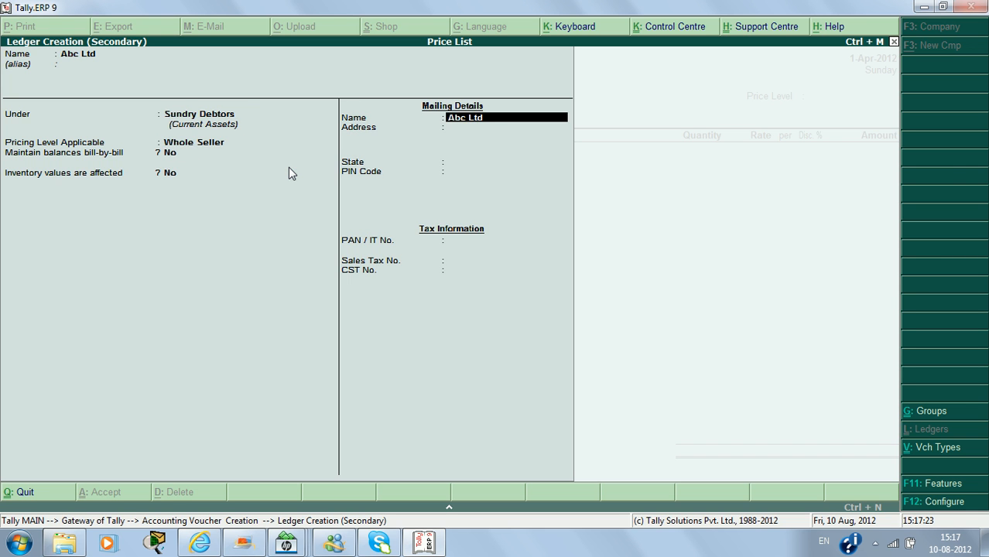
pyautogui.press('Return')
pyautogui.hotkey('ctrl', 'a')
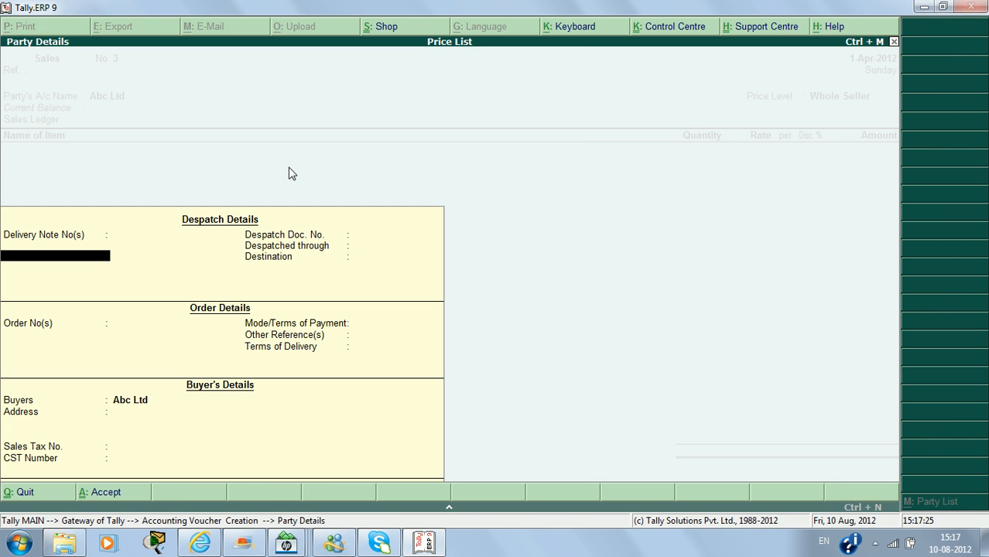
# - Use the Sales ledger in the Abc Ltd voucher and add 10 pcs of Calc with the price list rate and discount
pyautogui.hotkey('ctrl', 'a')
pyautogui.press('Return')
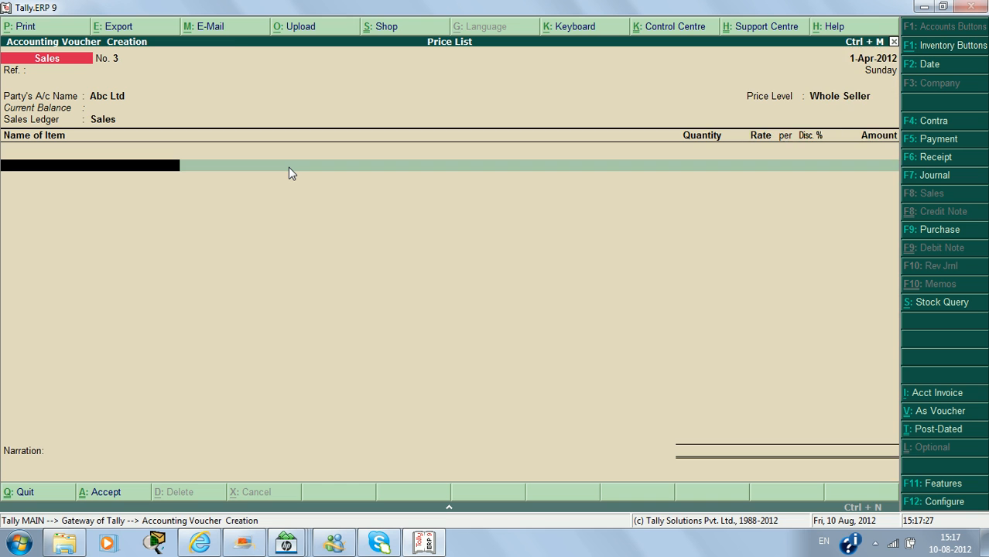
pyautogui.press('Down')
pyautogui.press('Return')
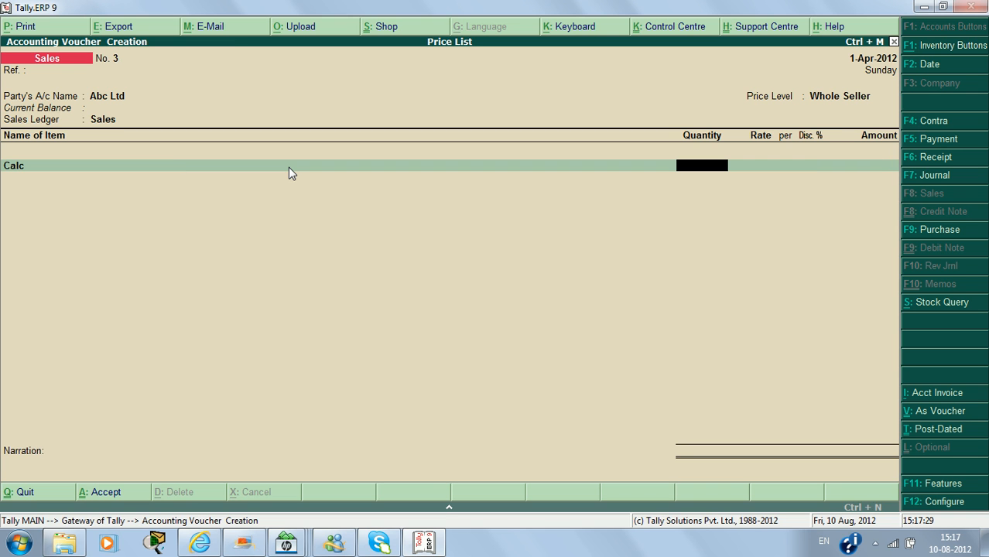
pyautogui.write('10')
pyautogui.press('Return')
pyautogui.press('Return')
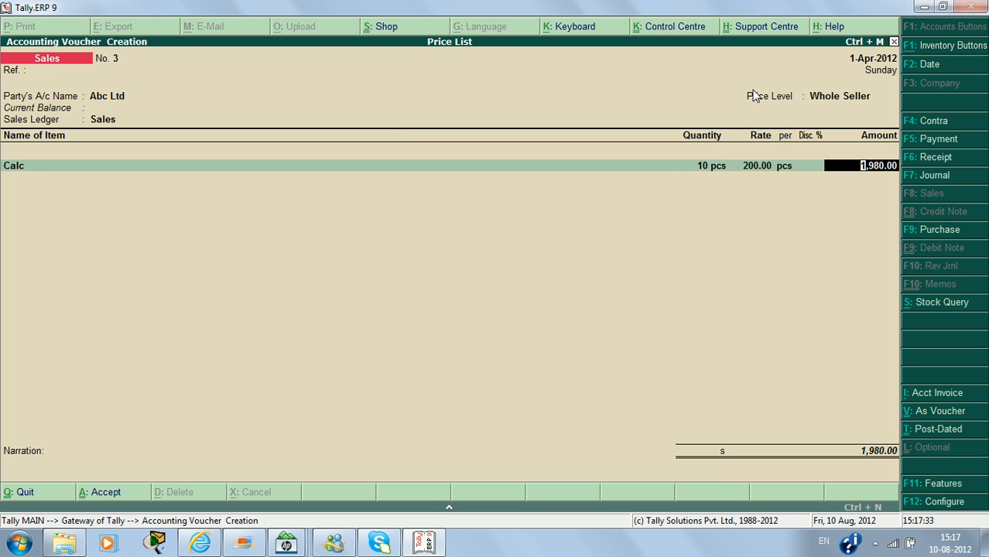
pyautogui.press('Return')
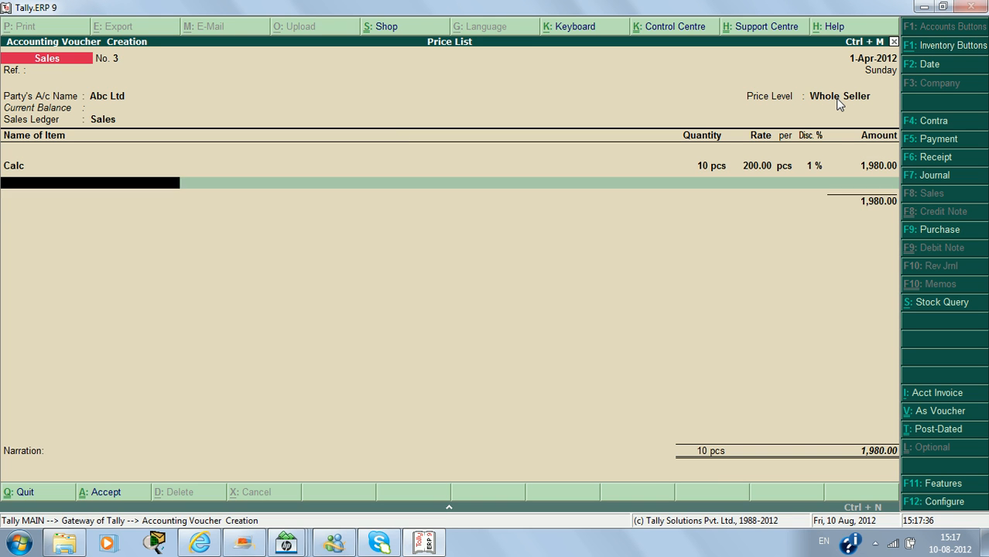
# - Save the Abc Ltd sales voucher and leave voucher entry for the Gateway of Tally
pyautogui.press('Return')
pyautogui.press('Return')
pyautogui.press('Return')
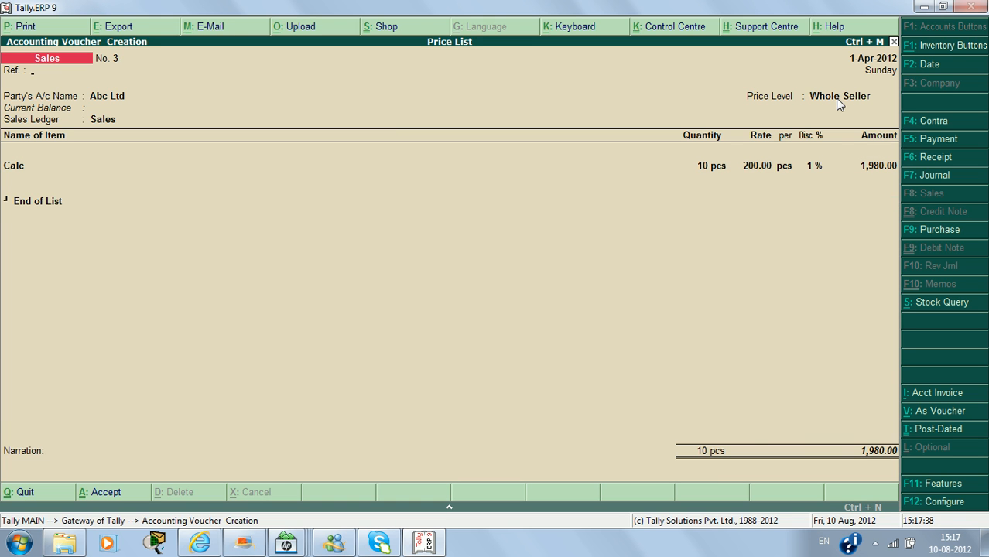
pyautogui.press('Escape')
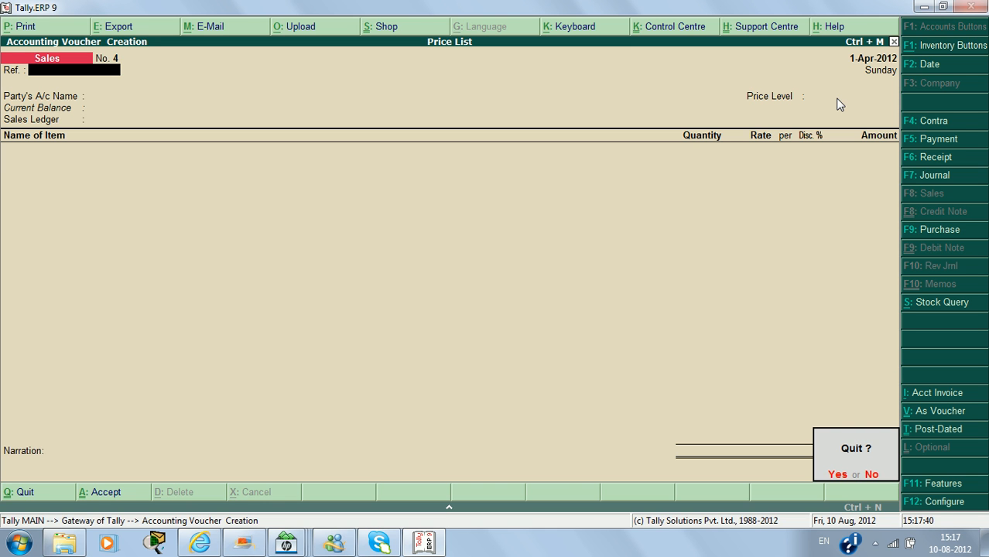
pyautogui.press('Return')
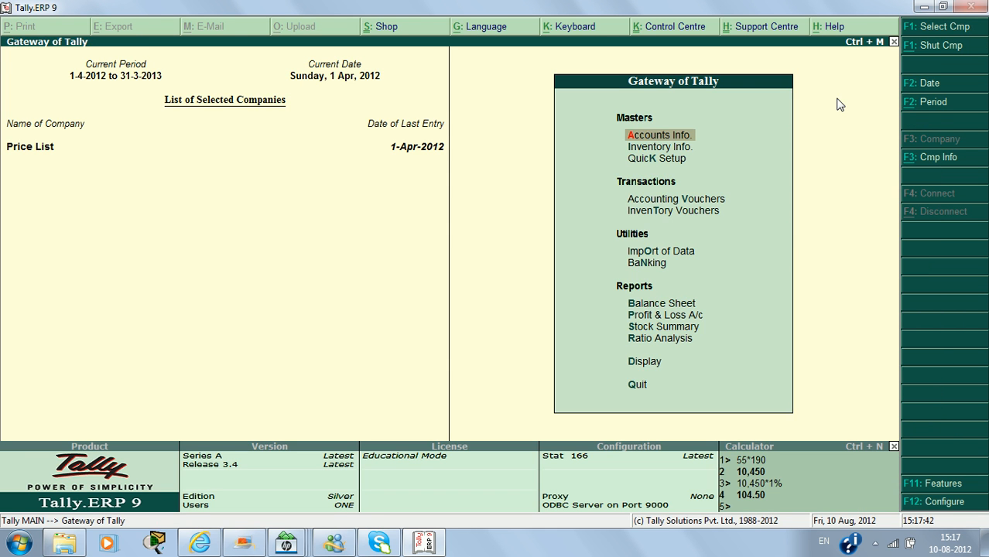